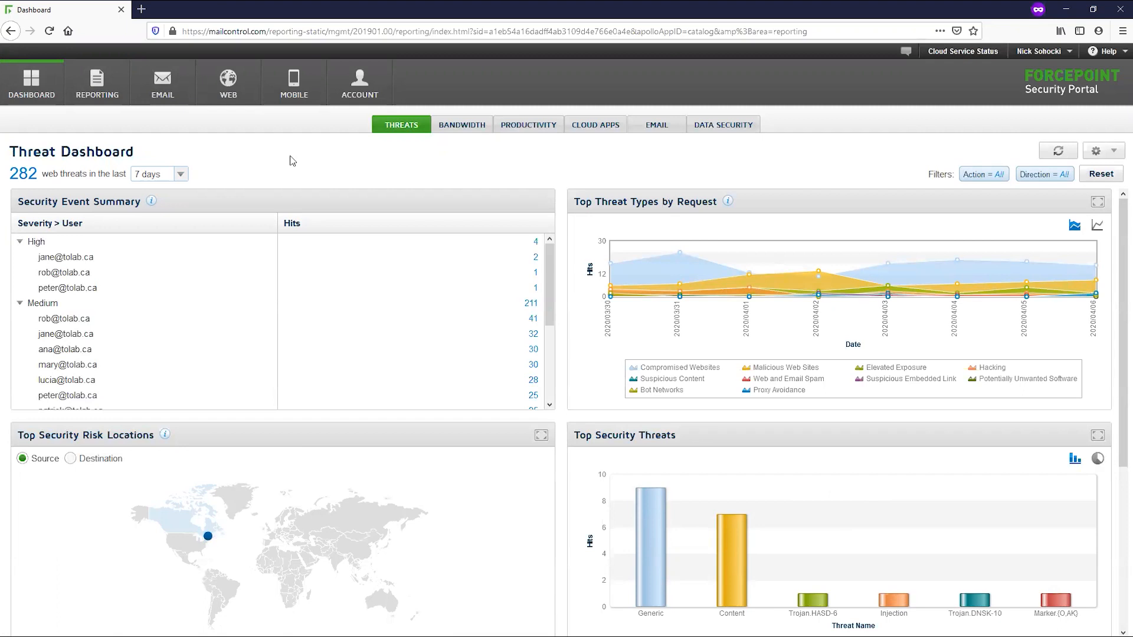
# Review the Bandwidth, Productivity and Cloud Apps dashboards for the last 7 days
pyautogui.click(462, 125)
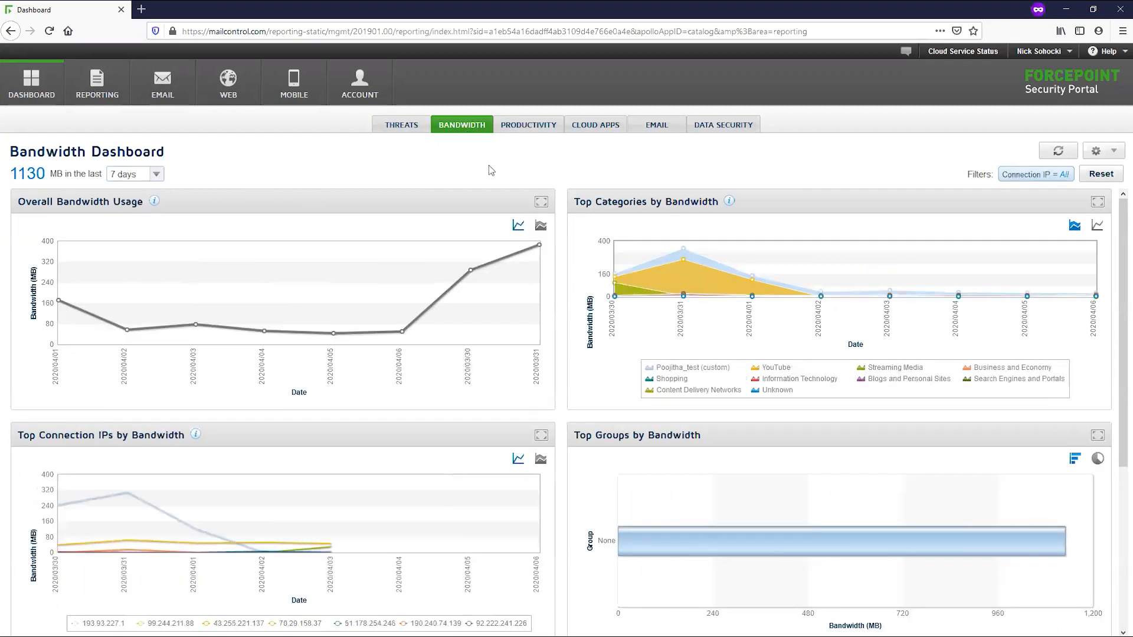
pyautogui.click(538, 129)
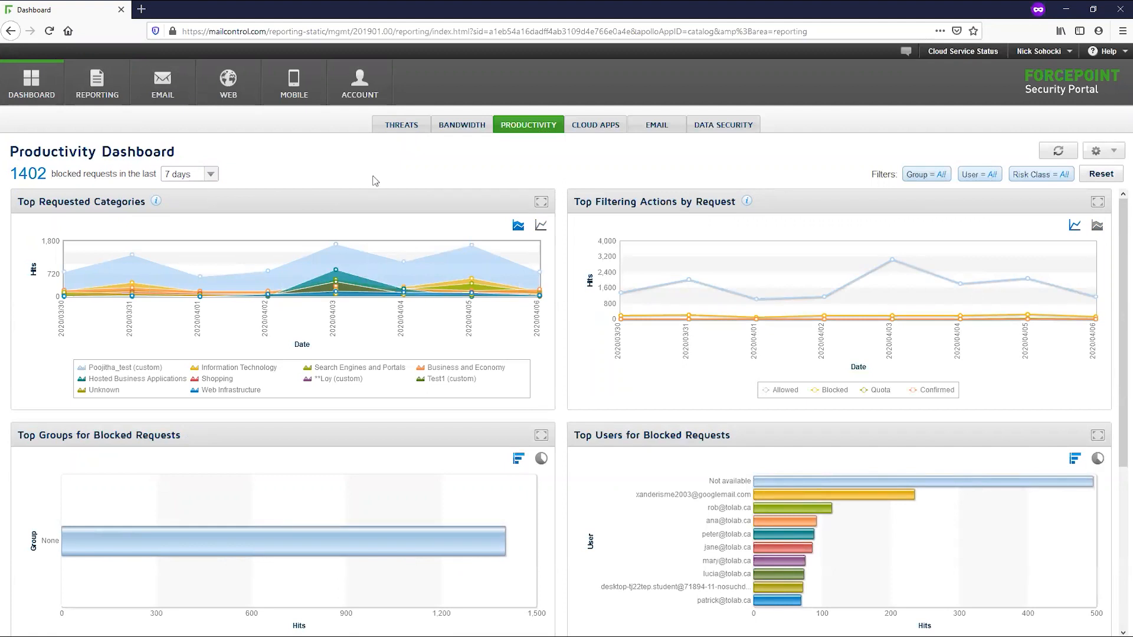
pyautogui.click(593, 126)
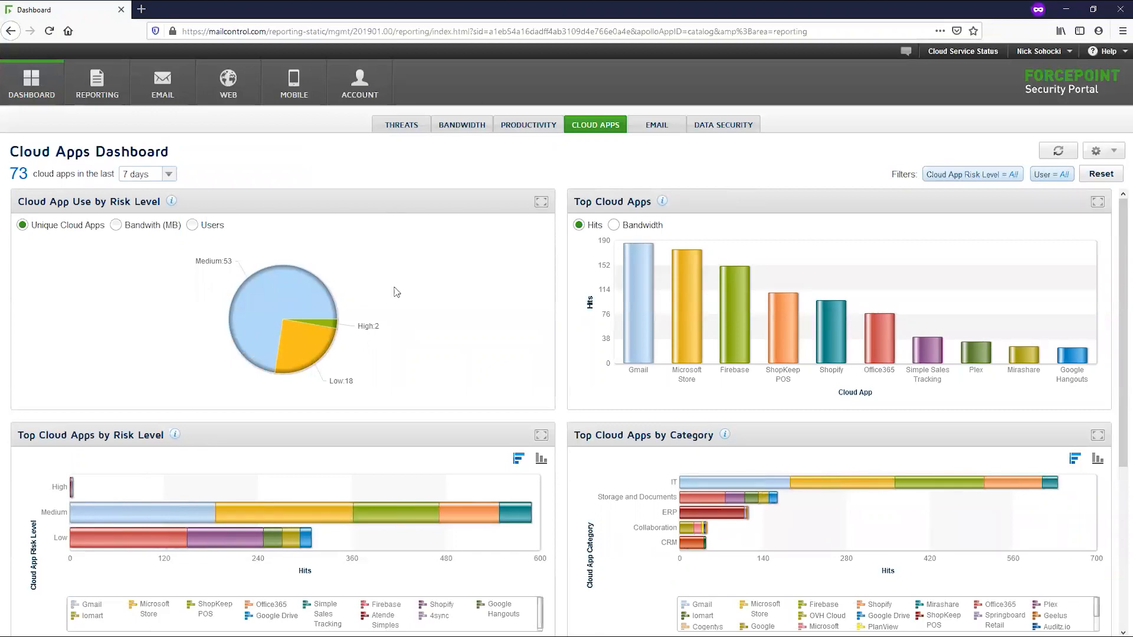
pyautogui.moveTo(336, 330)
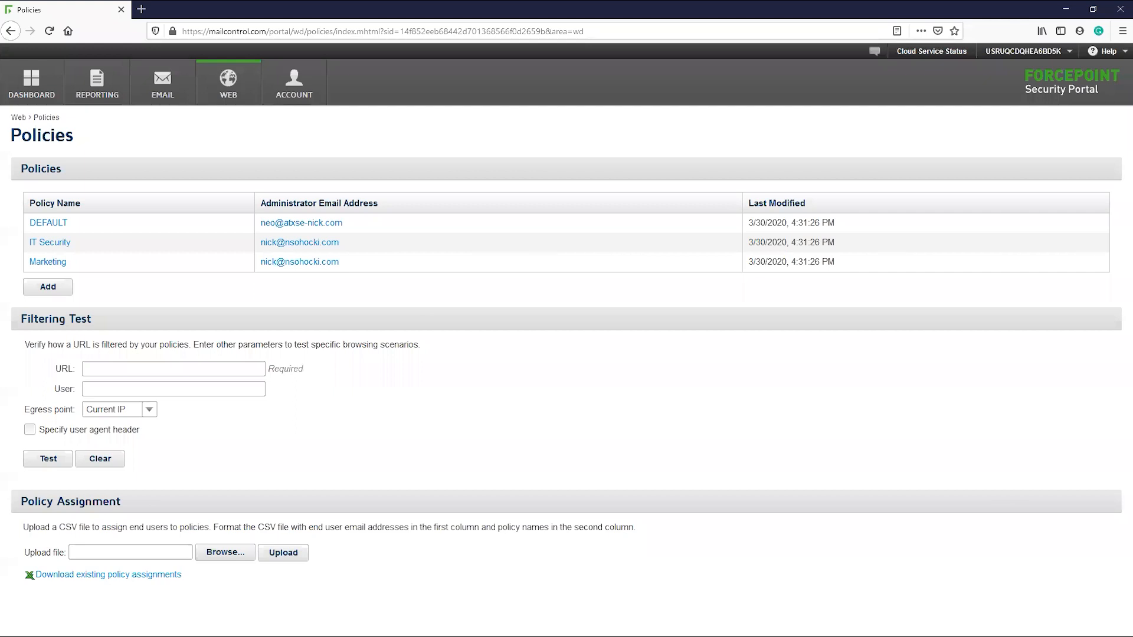
# Open the Marketing web policy and look over its general and connection settings
pyautogui.click(60, 265)
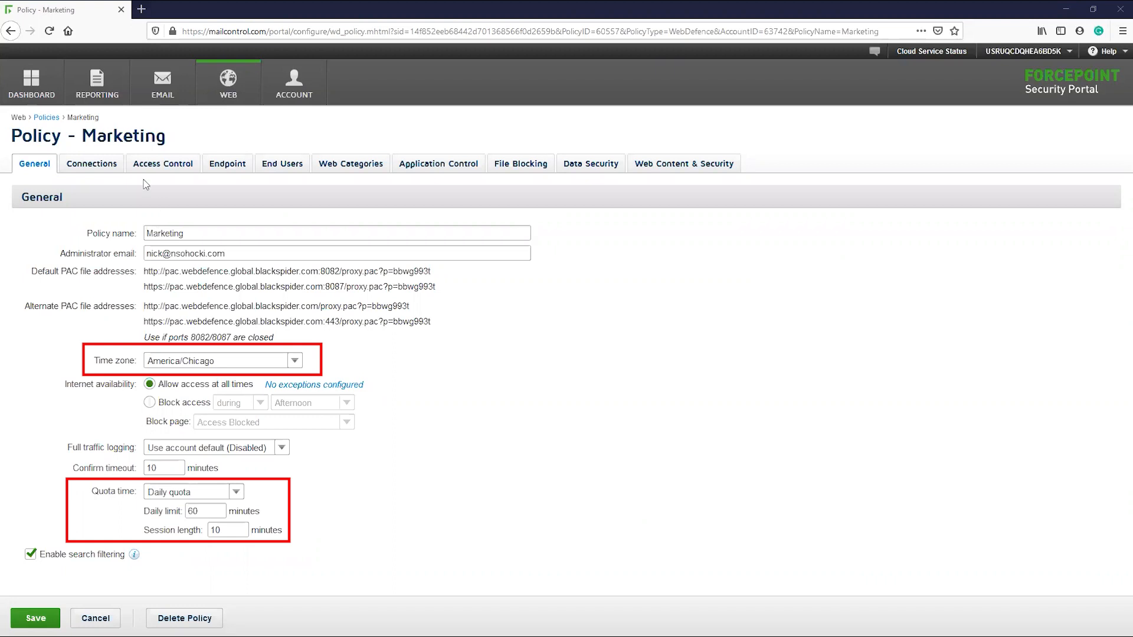
pyautogui.click(103, 171)
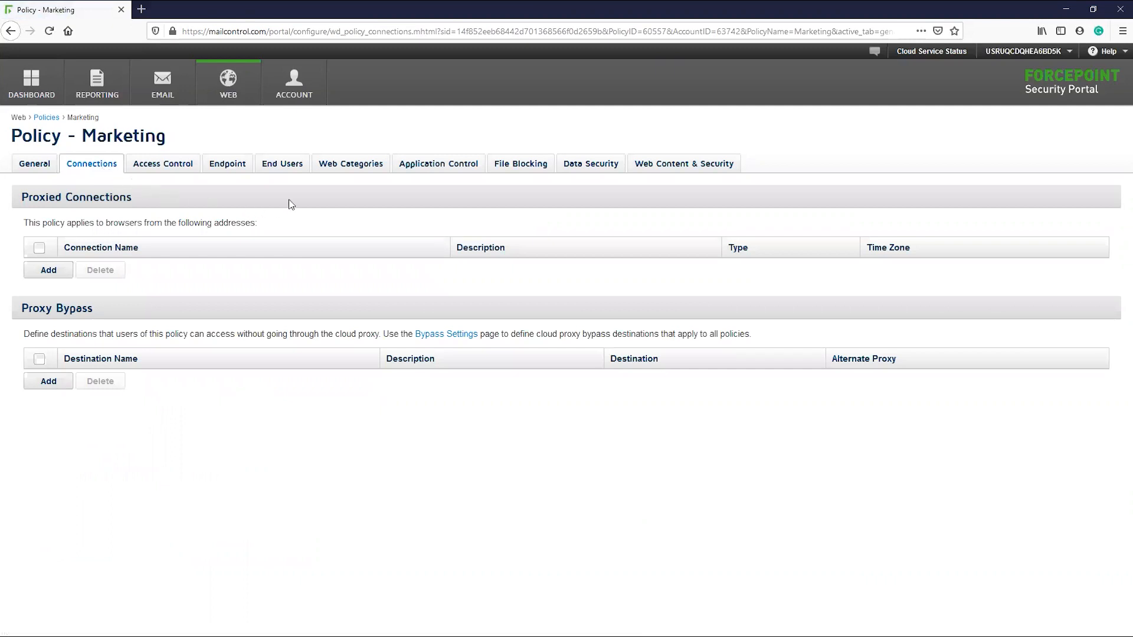
pyautogui.click(293, 167)
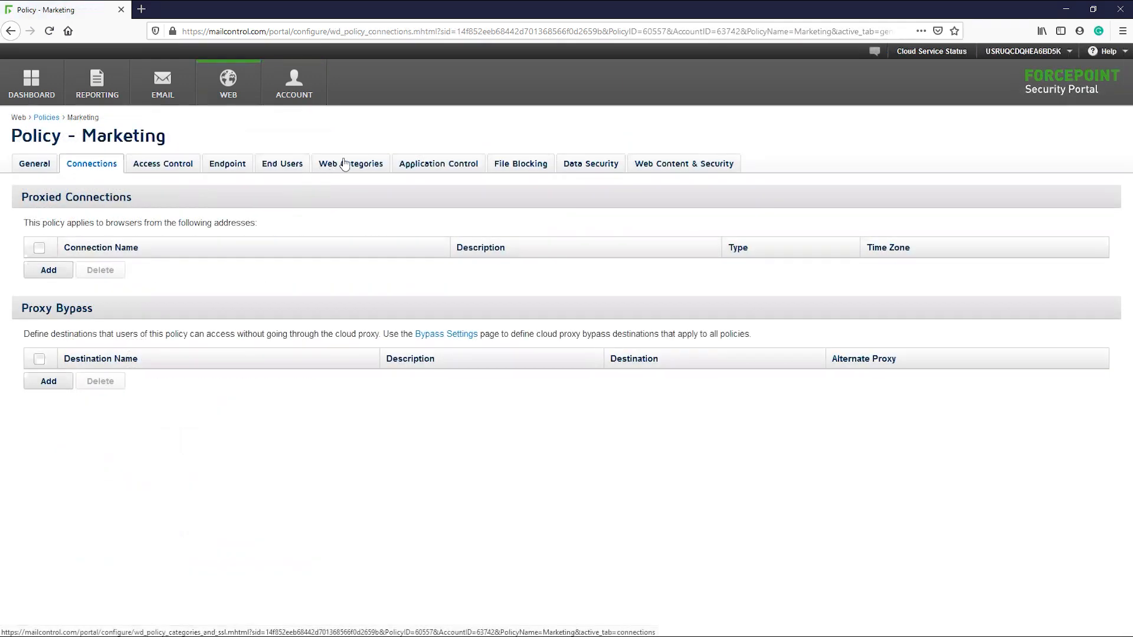
# Open the Marketing policy's web category settings and browse the standard categories list
pyautogui.click(350, 163)
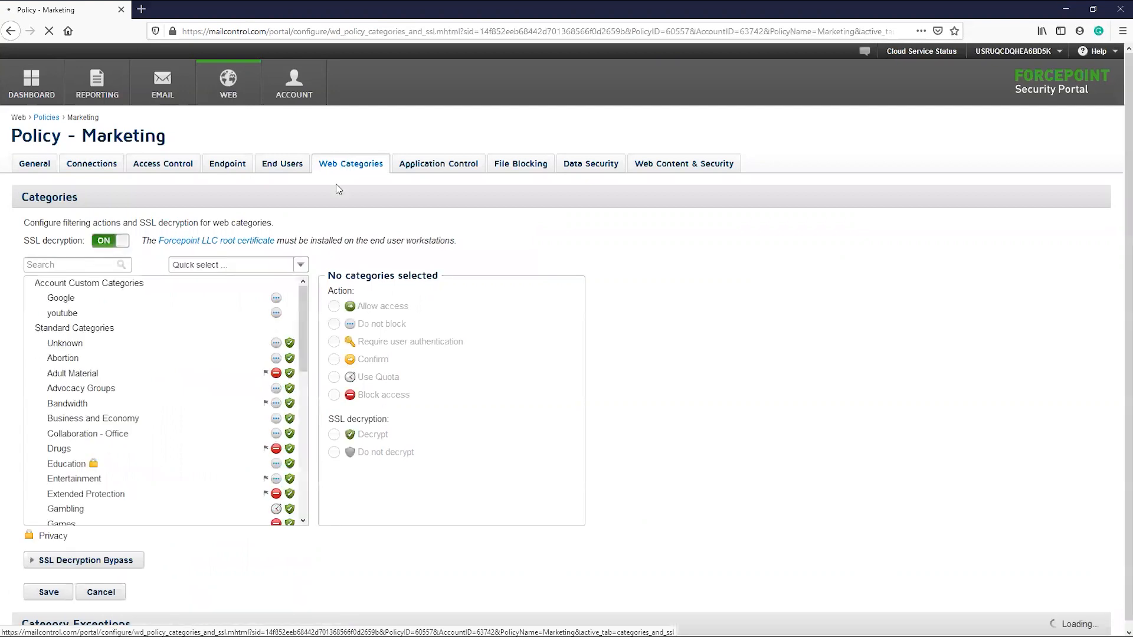
pyautogui.scroll(-2, 300, 326)
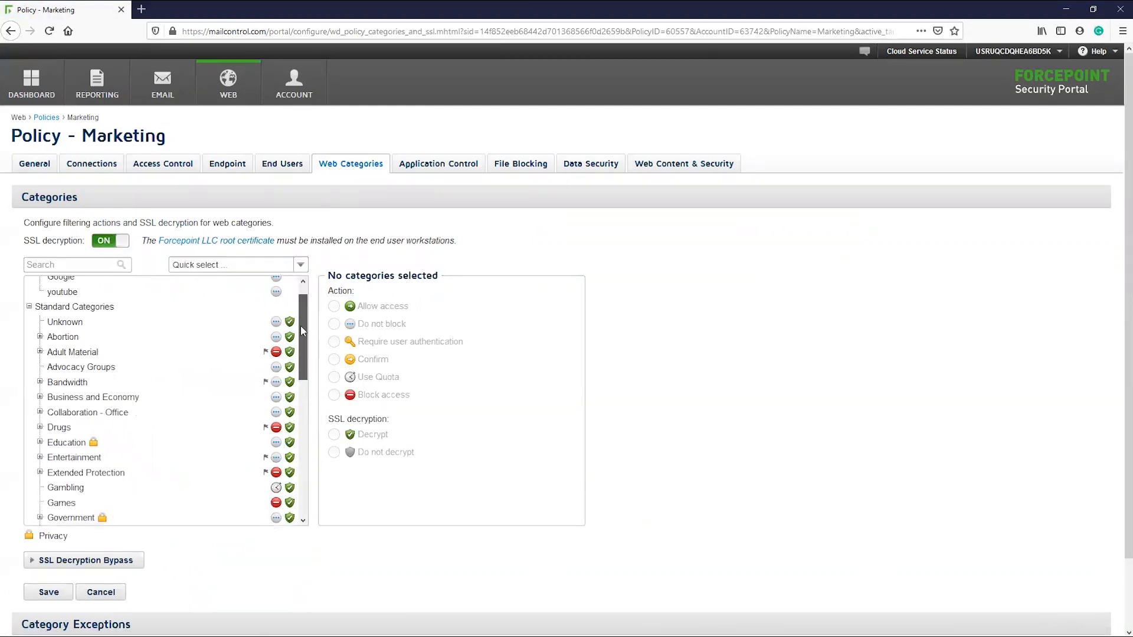
pyautogui.moveTo(301, 334); pyautogui.dragTo(313, 466)
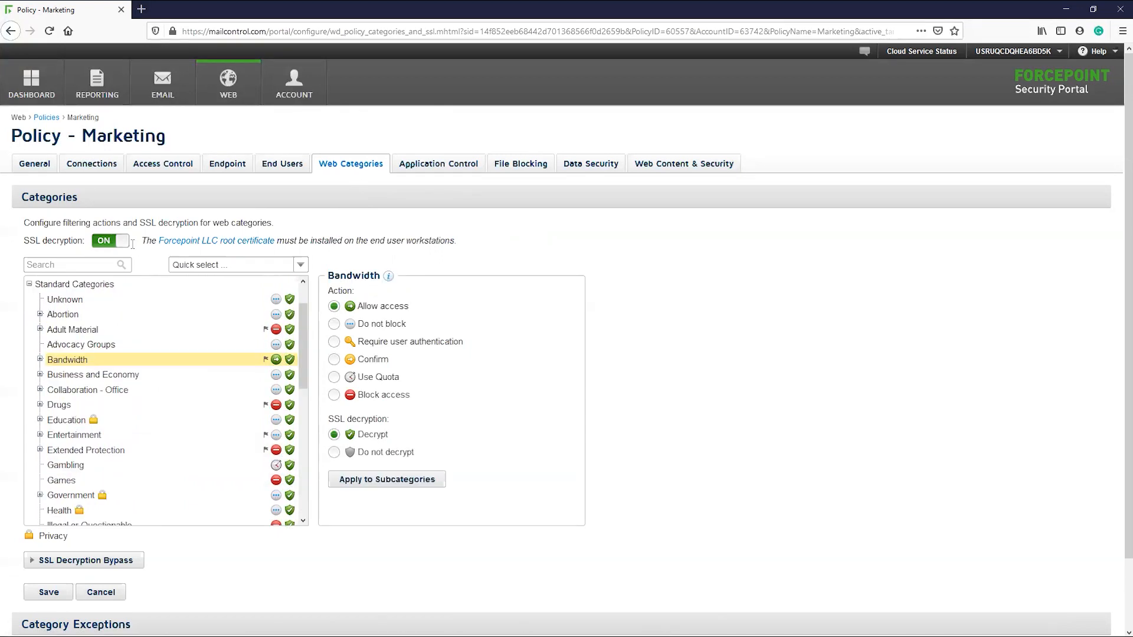
# Switch SSL decryption off for the policy's web categories and back on
pyautogui.click(121, 242)
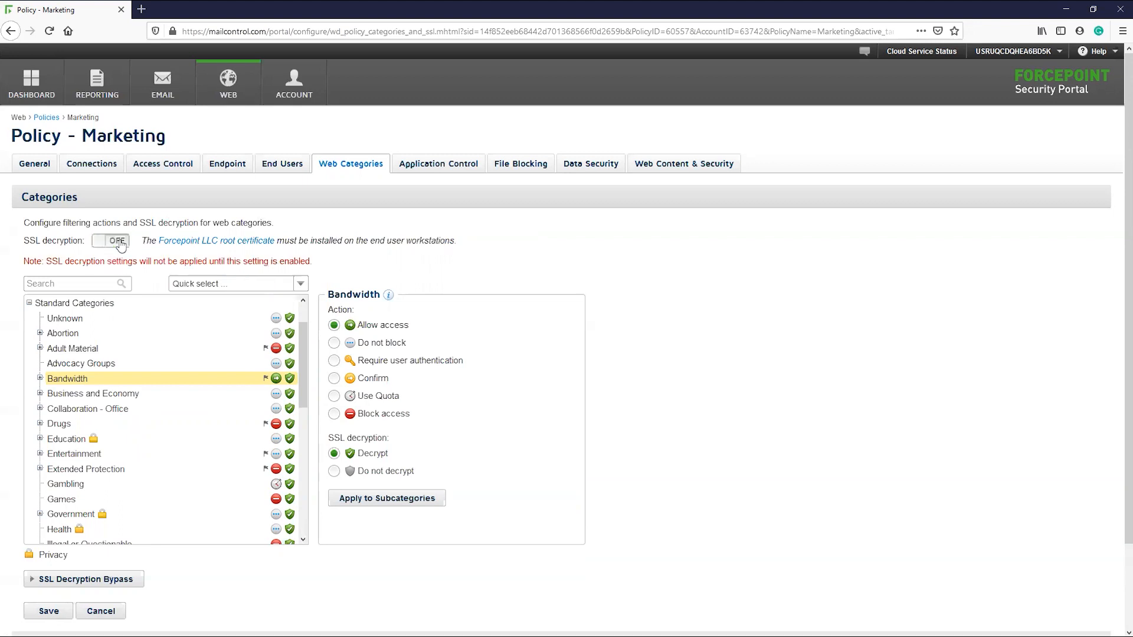
pyautogui.click(121, 242)
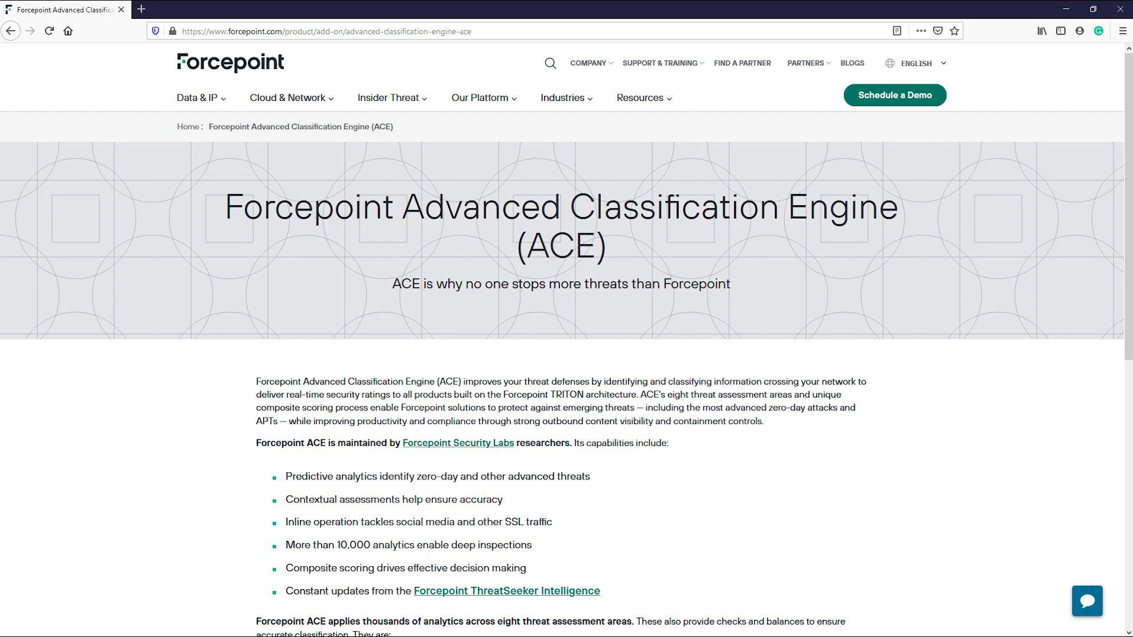
# Read through the Forcepoint Advanced Classification Engine (ACE) product page
pyautogui.scroll(-5, 567, 342)
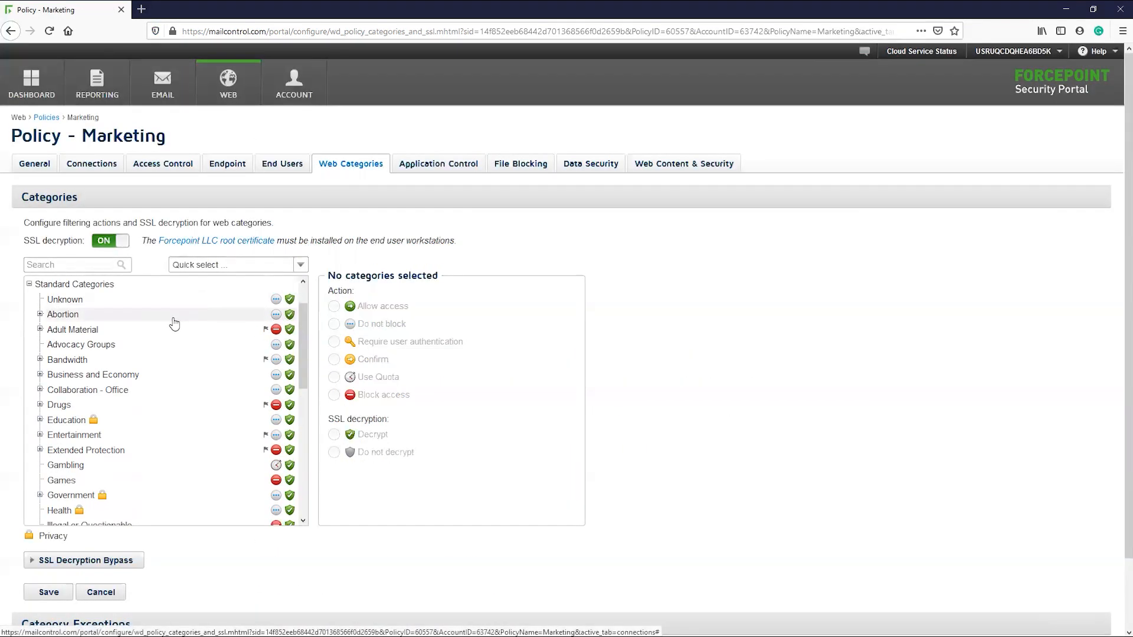
# Try the filtering actions on the Bandwidth category from Allow access to Block access, then choose Do not block and Do not decrypt
pyautogui.click(174, 322)
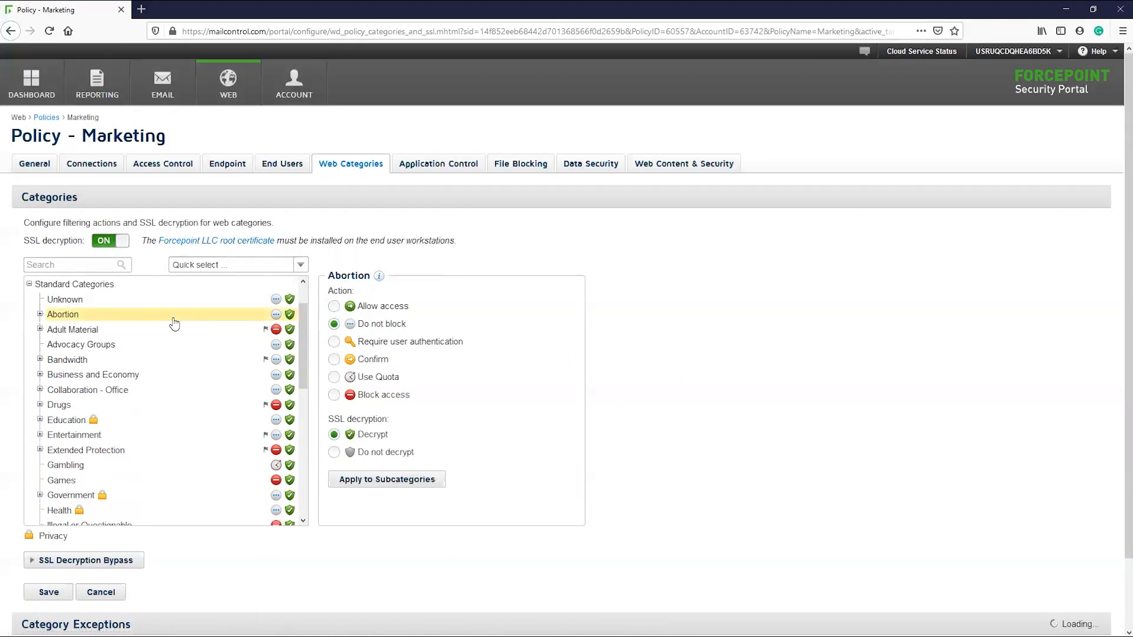
pyautogui.click(174, 361)
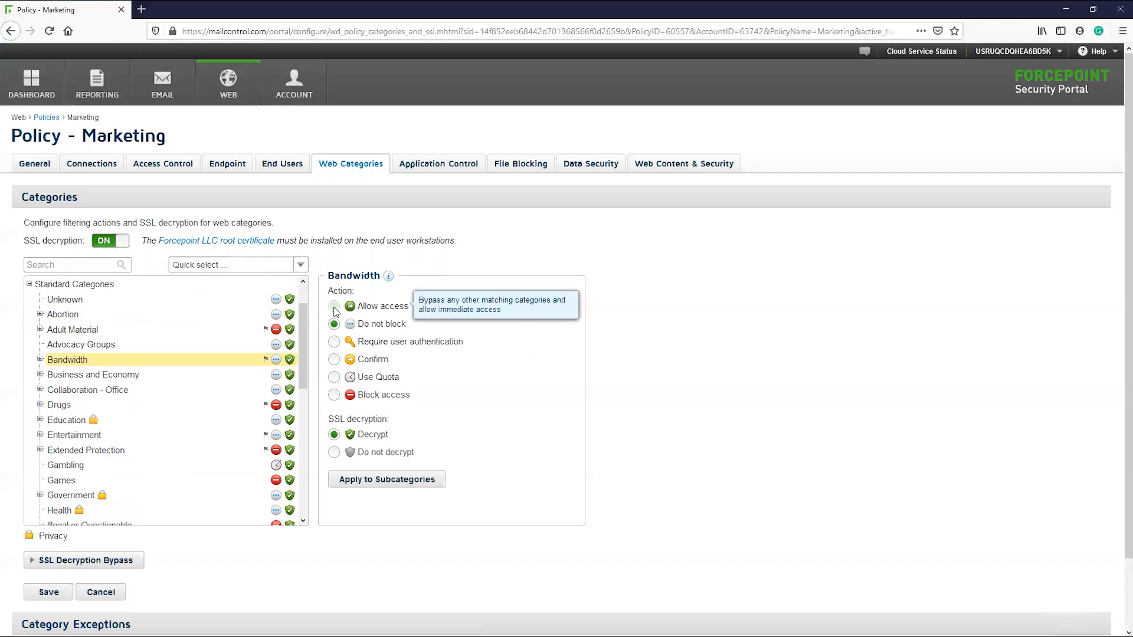
pyautogui.click(334, 307)
pyautogui.click(334, 340)
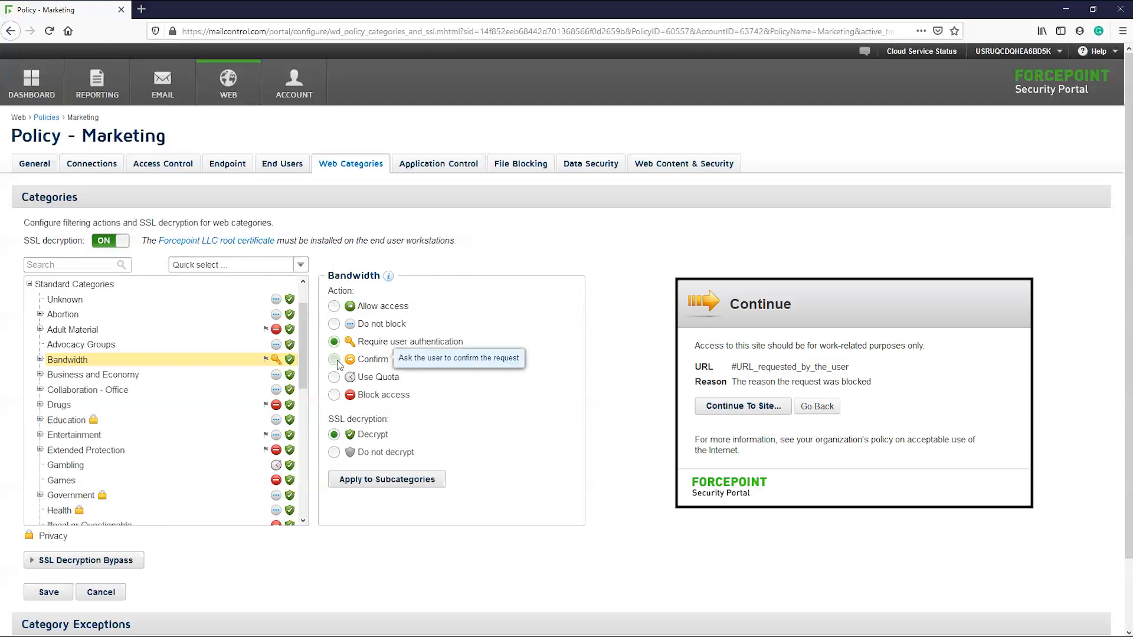
pyautogui.click(334, 360)
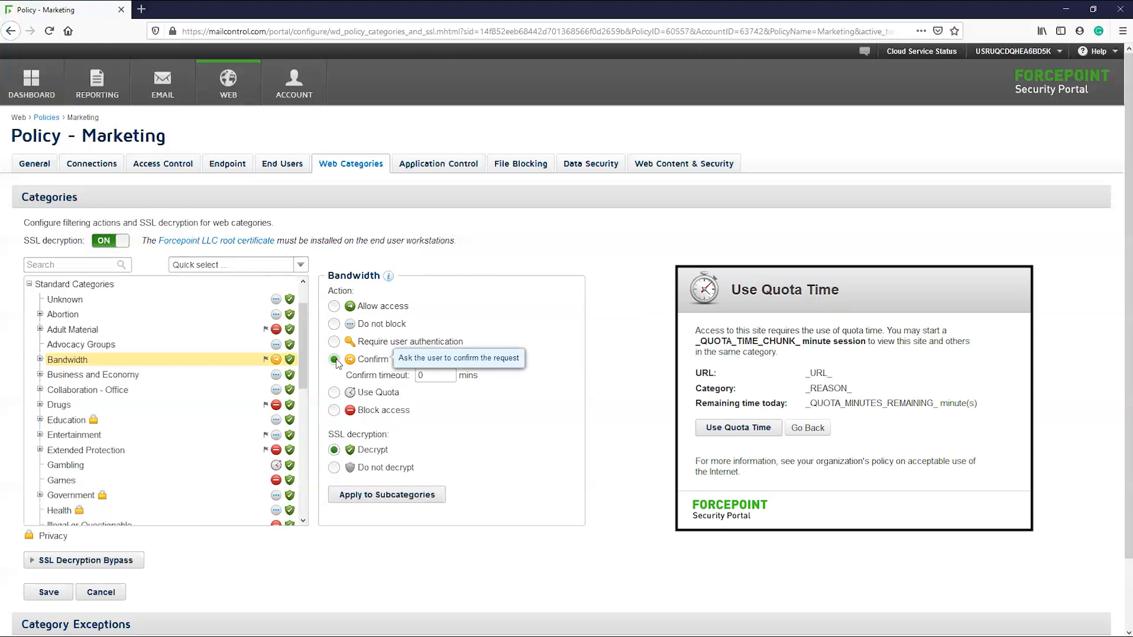
pyautogui.click(335, 393)
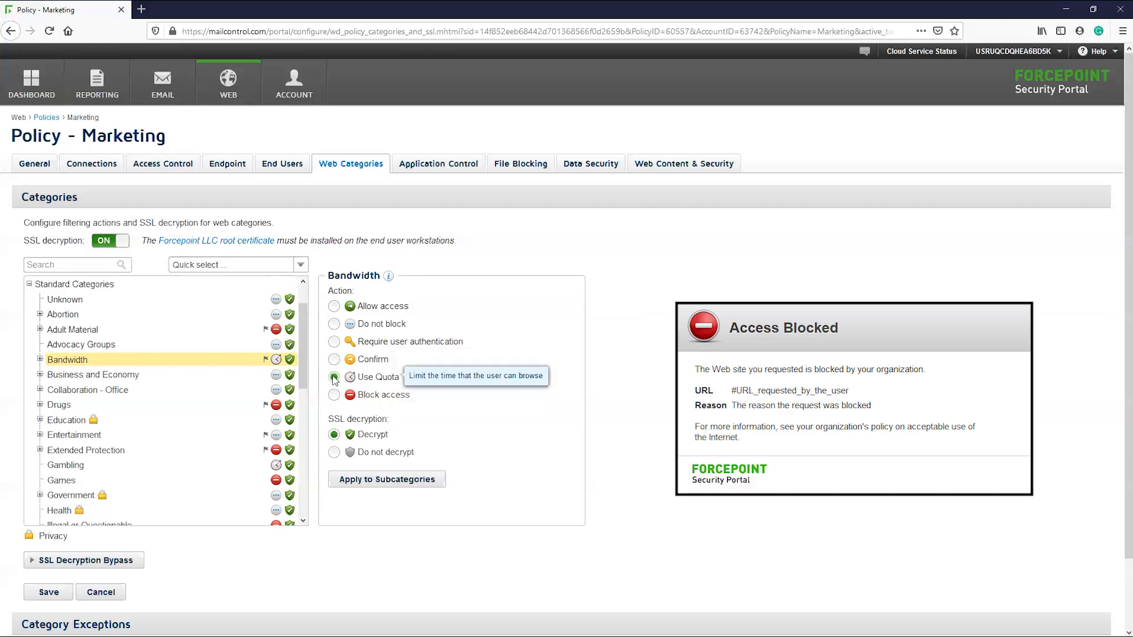
pyautogui.click(334, 396)
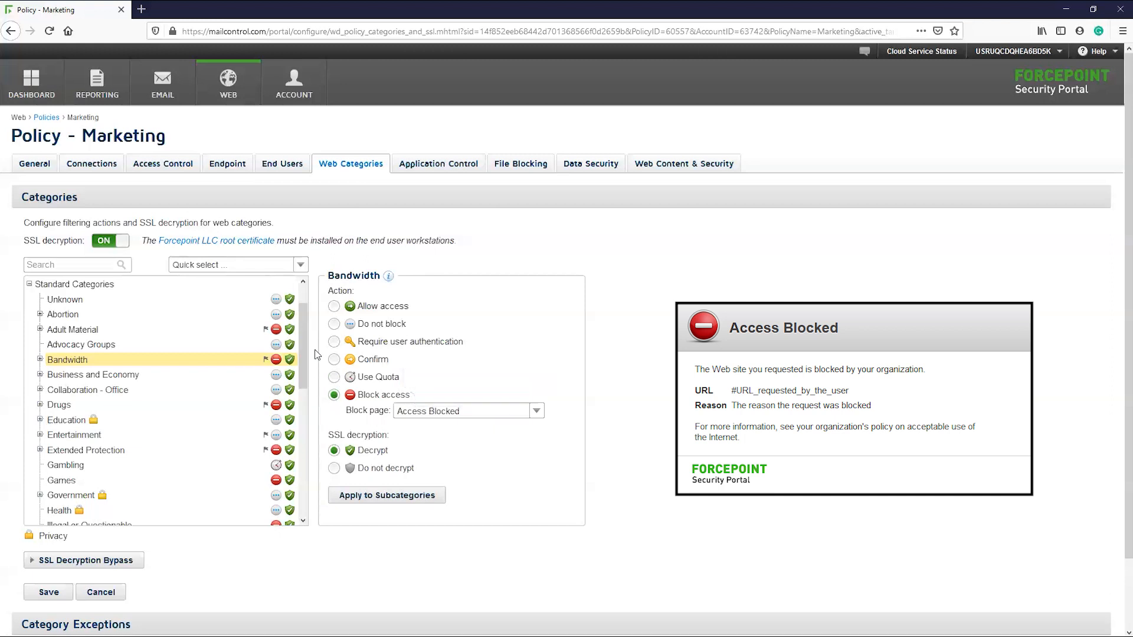
pyautogui.click(334, 325)
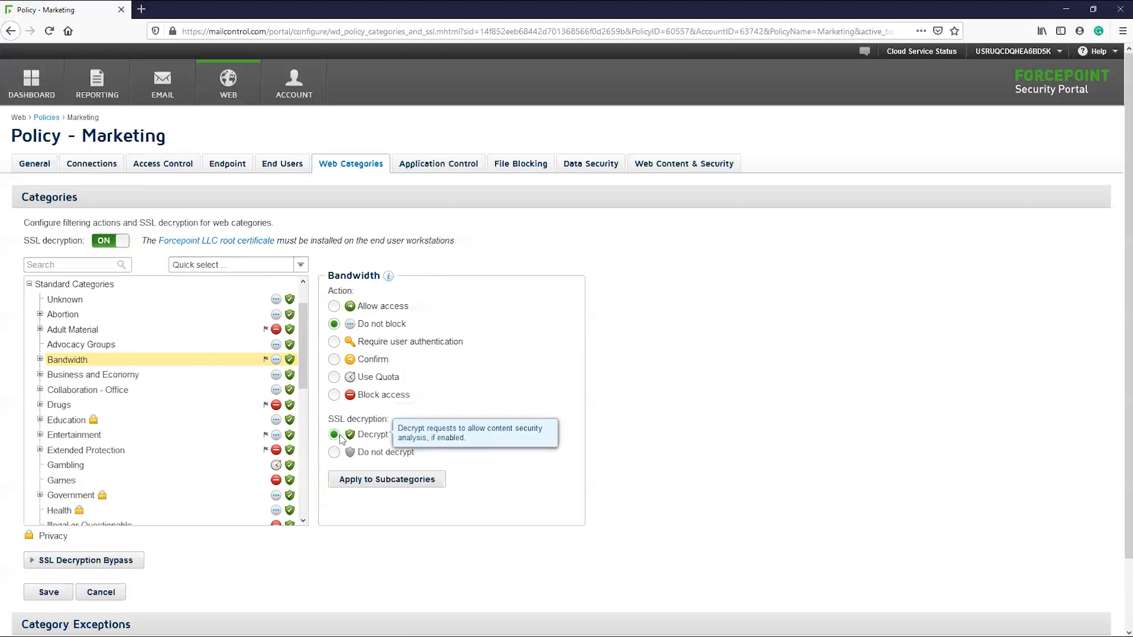
pyautogui.click(335, 453)
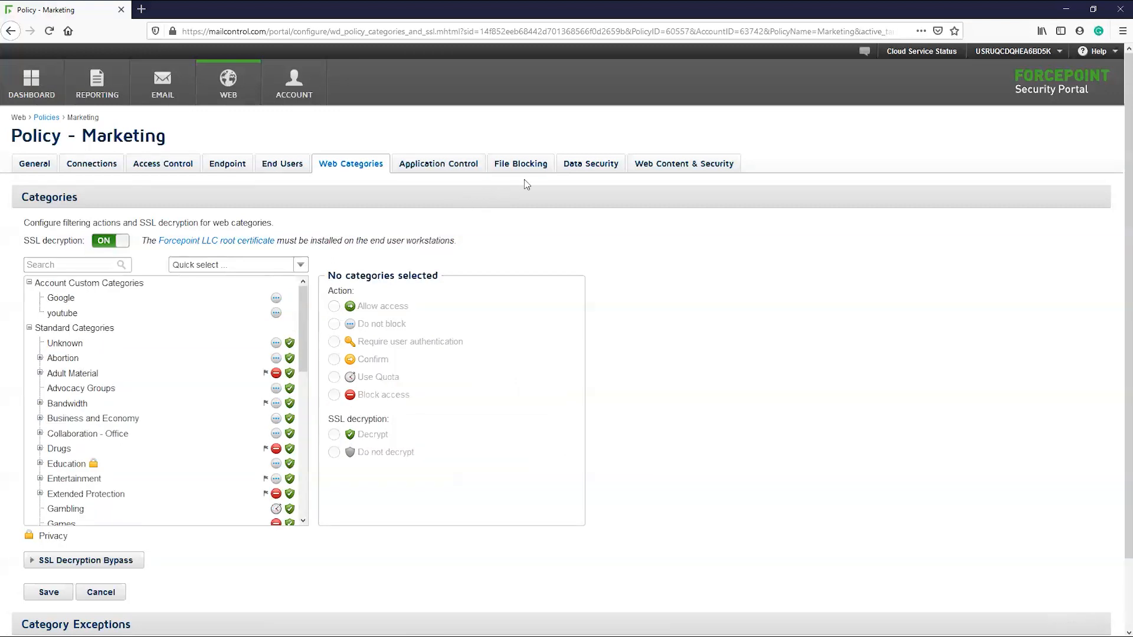
# View the Marketing policy's file type and file extension blocking settings
pyautogui.click(527, 170)
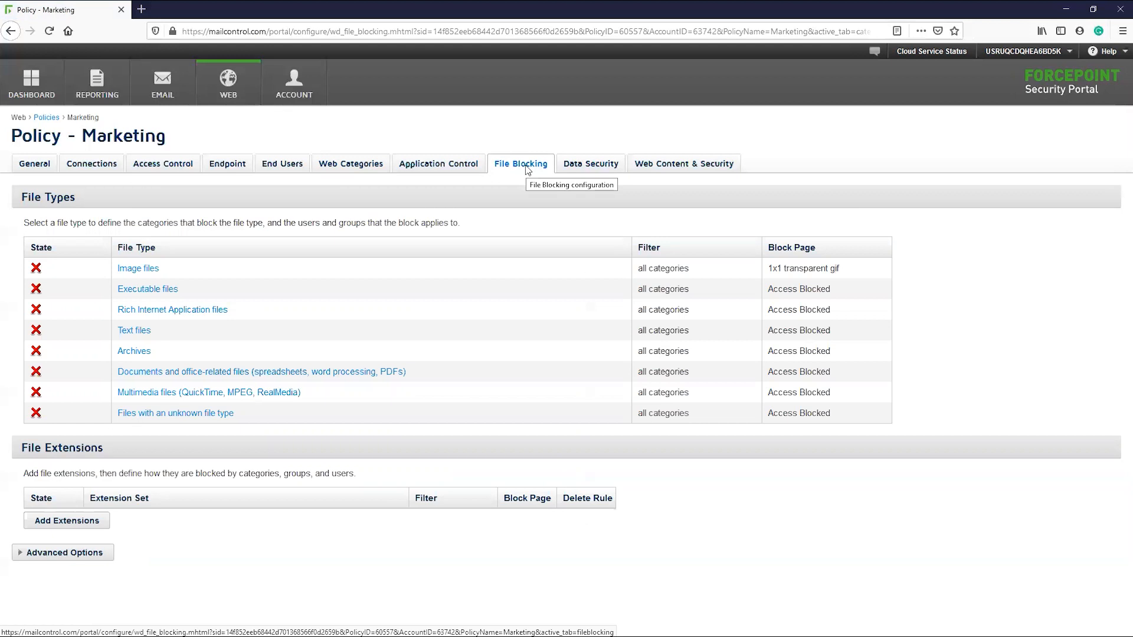
# In the policy's data security settings, enable the PII, PHI and PCI DSS regulations plus common password information and known-format encrypted files
pyautogui.click(592, 168)
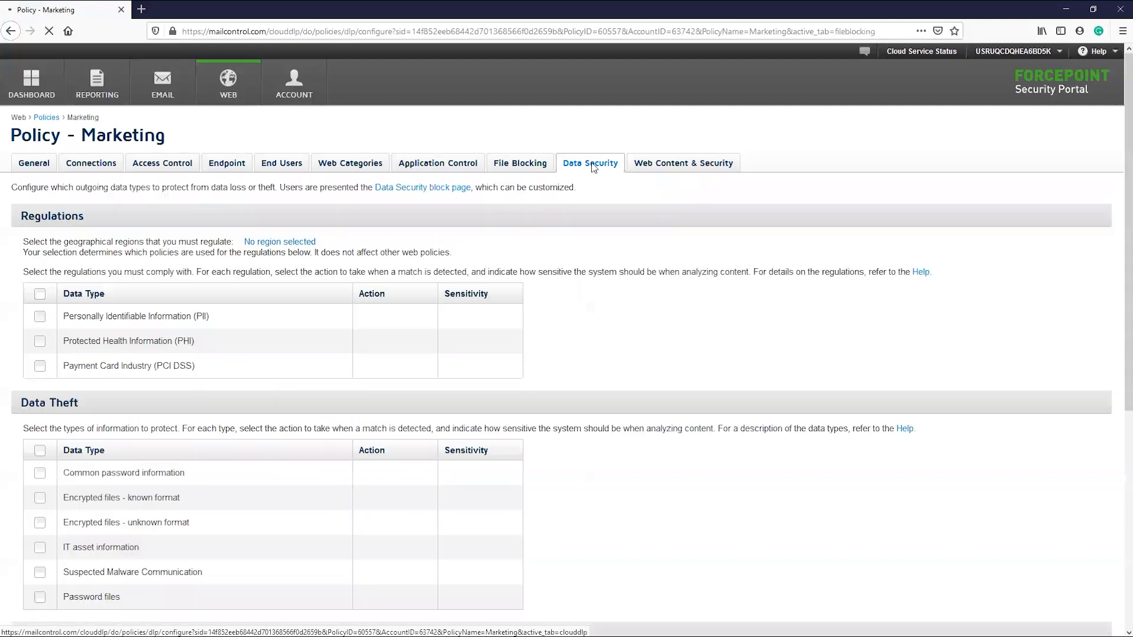
pyautogui.click(40, 317)
pyautogui.click(40, 341)
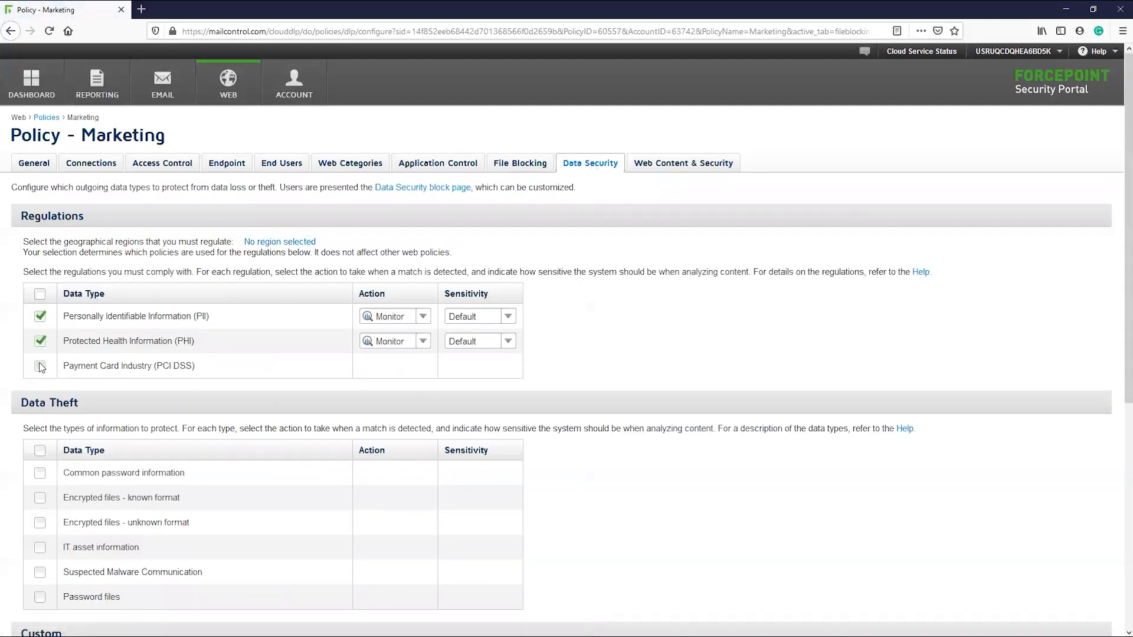
pyautogui.click(40, 366)
pyautogui.click(40, 472)
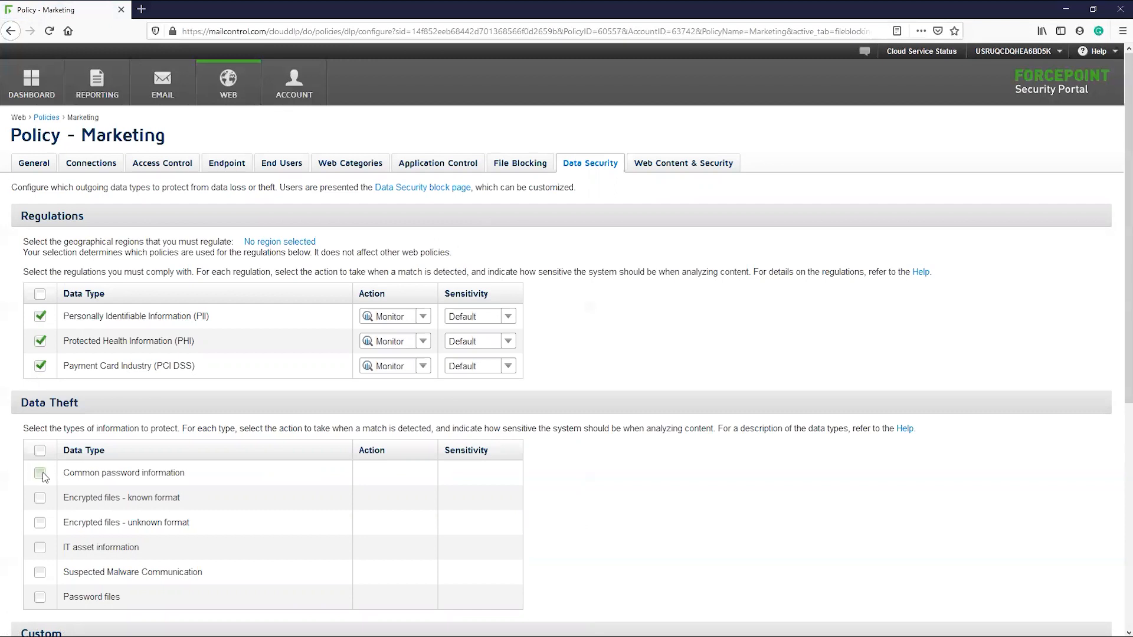
pyautogui.click(40, 498)
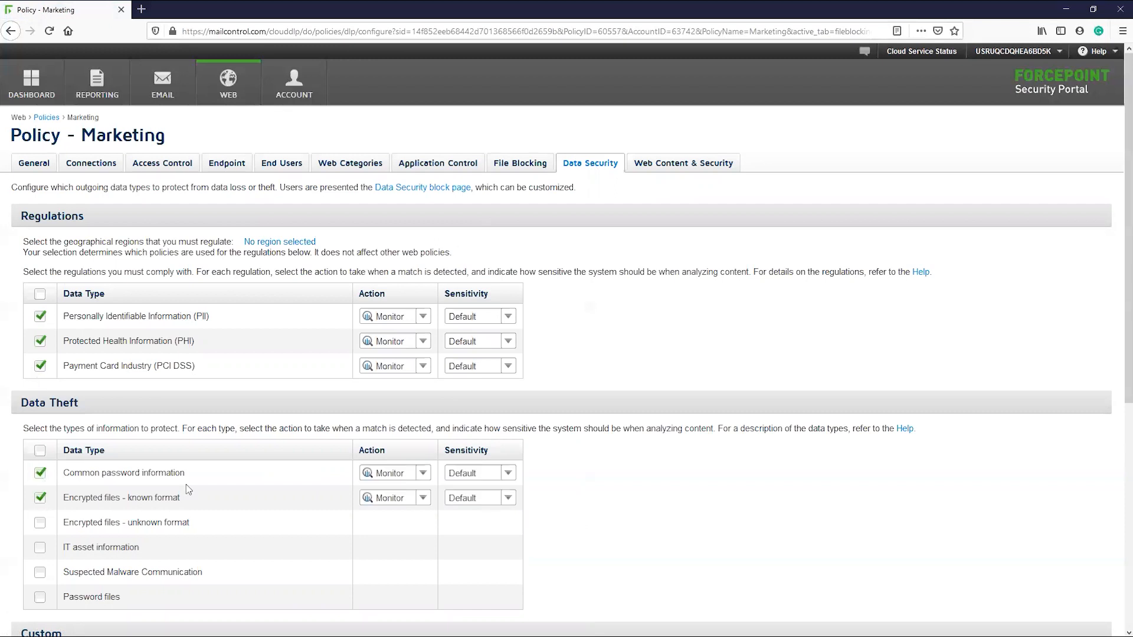
# Check the available action and sensitivity options for Personally Identifiable Information (PII)
pyautogui.click(422, 318)
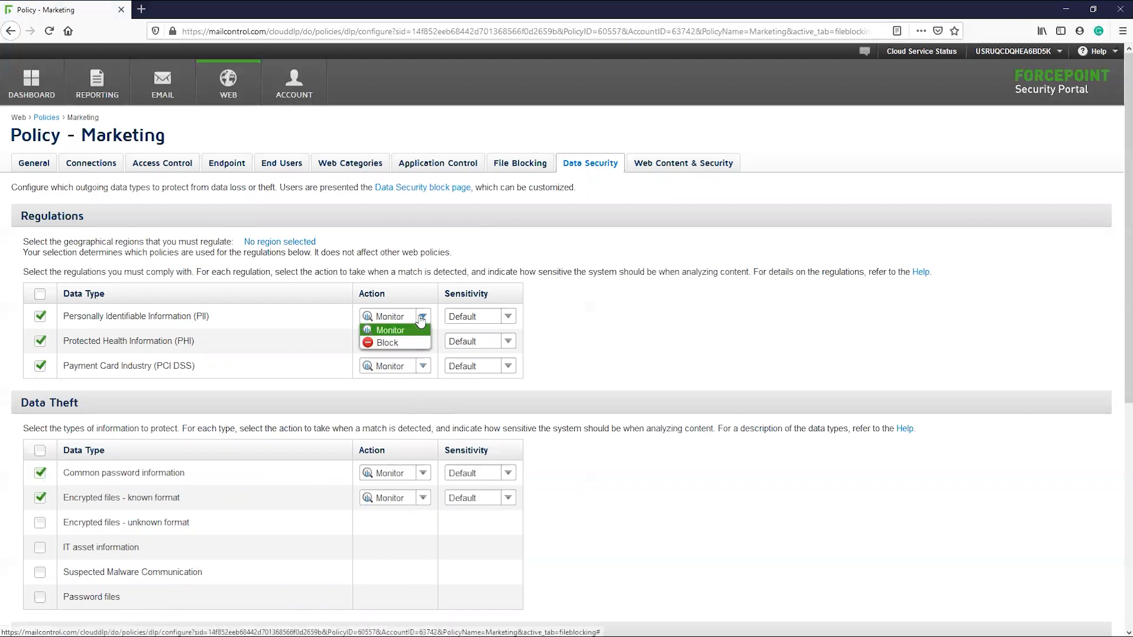
pyautogui.click(421, 318)
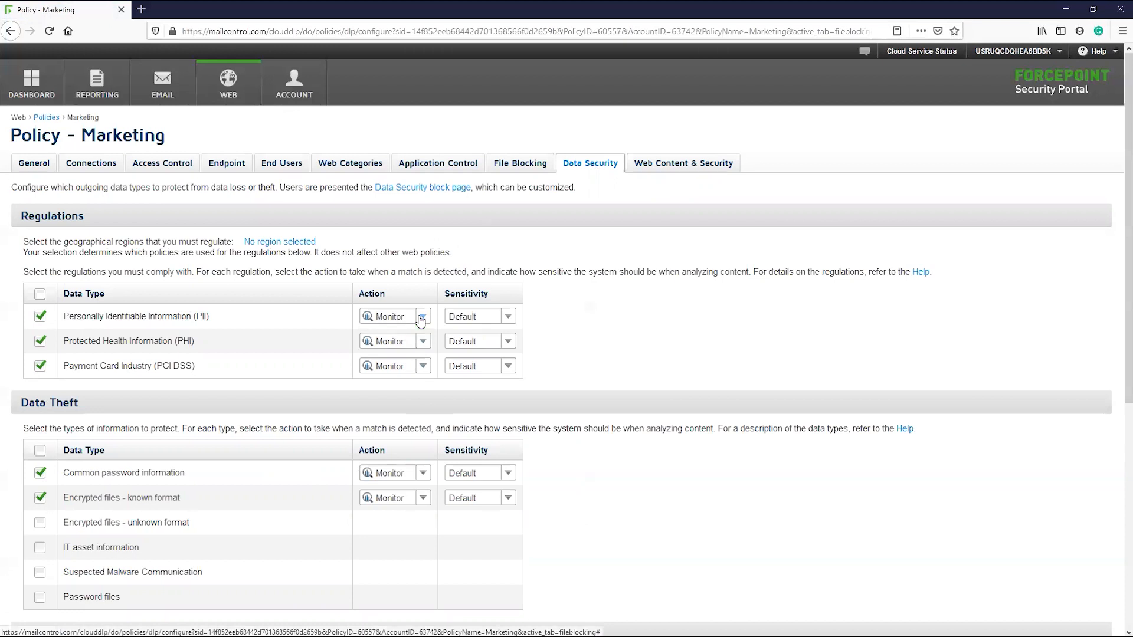
pyautogui.click(478, 320)
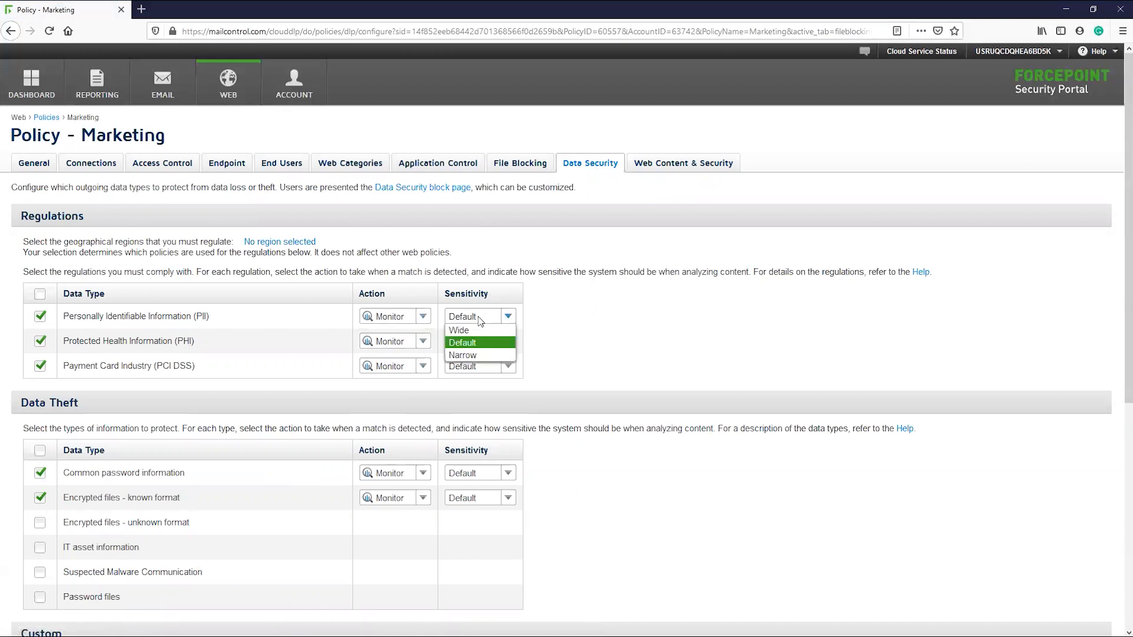
pyautogui.click(480, 320)
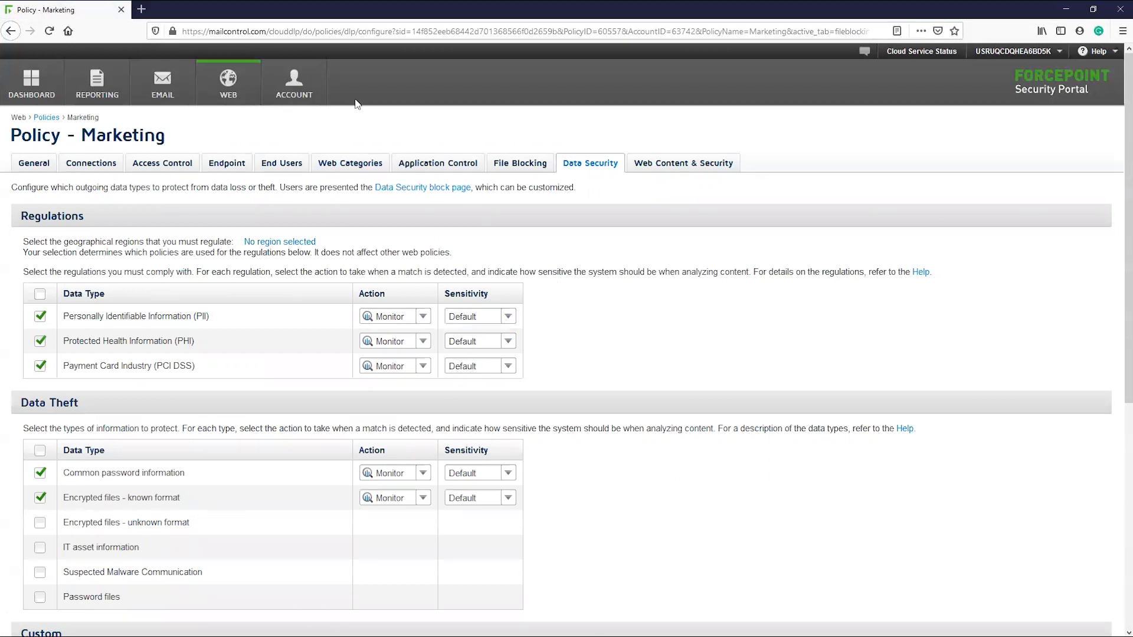
# In the web File Sandboxing settings, turn on file analysis, submission of additional document types and blocking of files previously detected as potentially malicious
pyautogui.click(229, 88)
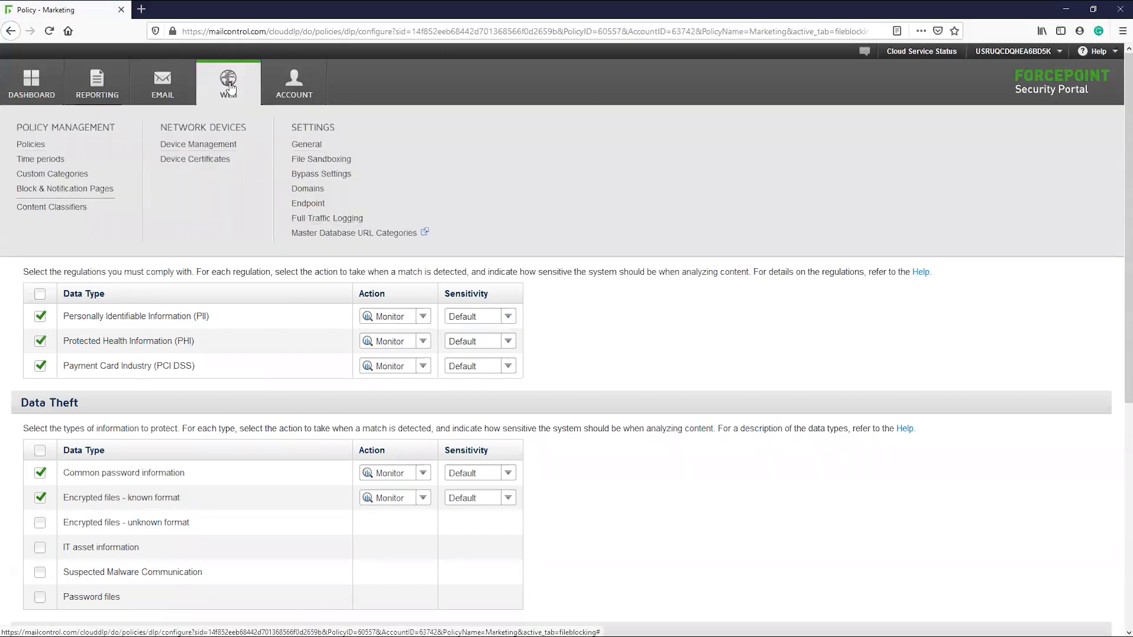
pyautogui.click(310, 165)
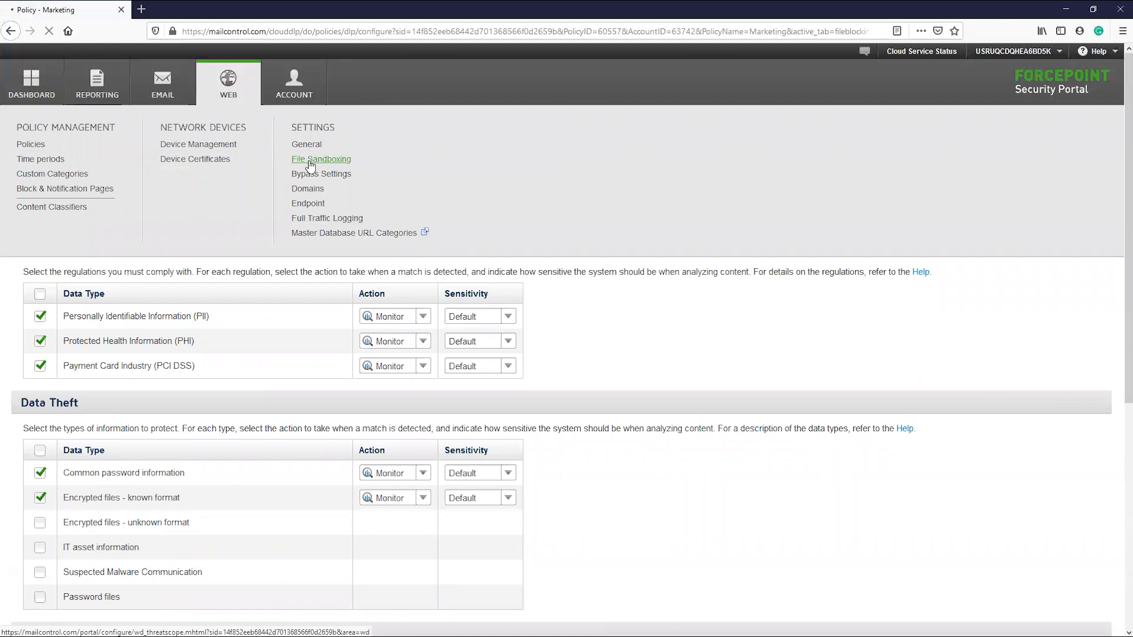
pyautogui.click(179, 178)
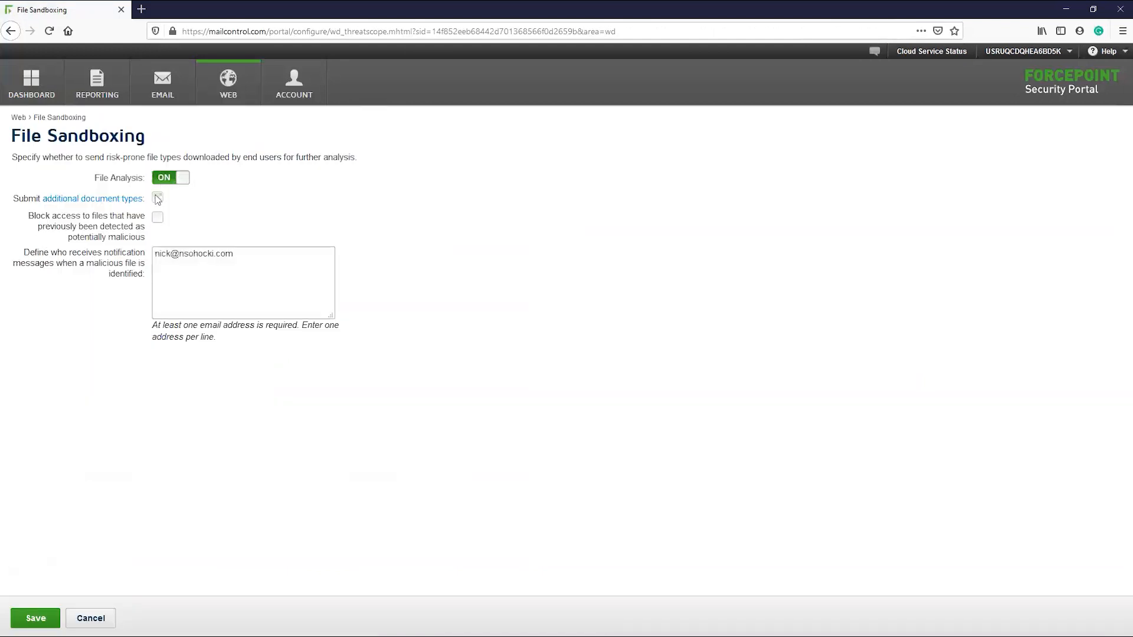
pyautogui.click(158, 198)
pyautogui.click(157, 218)
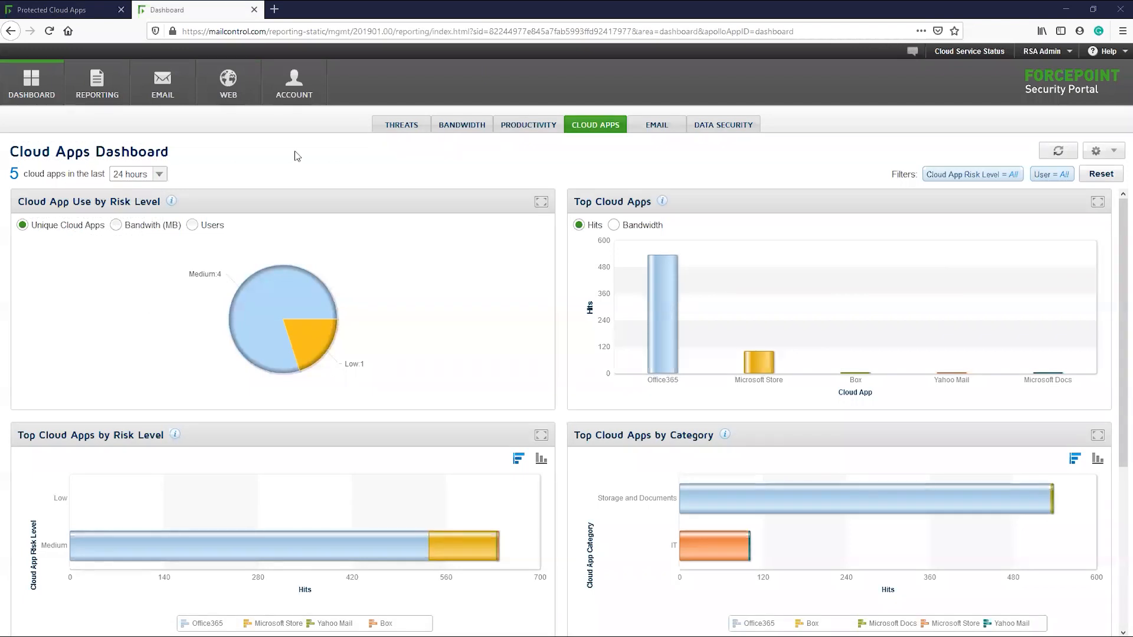
# Open the web Protected Cloud Apps settings and look through the apps selected for protection by Forcepoint CASB
pyautogui.click(229, 82)
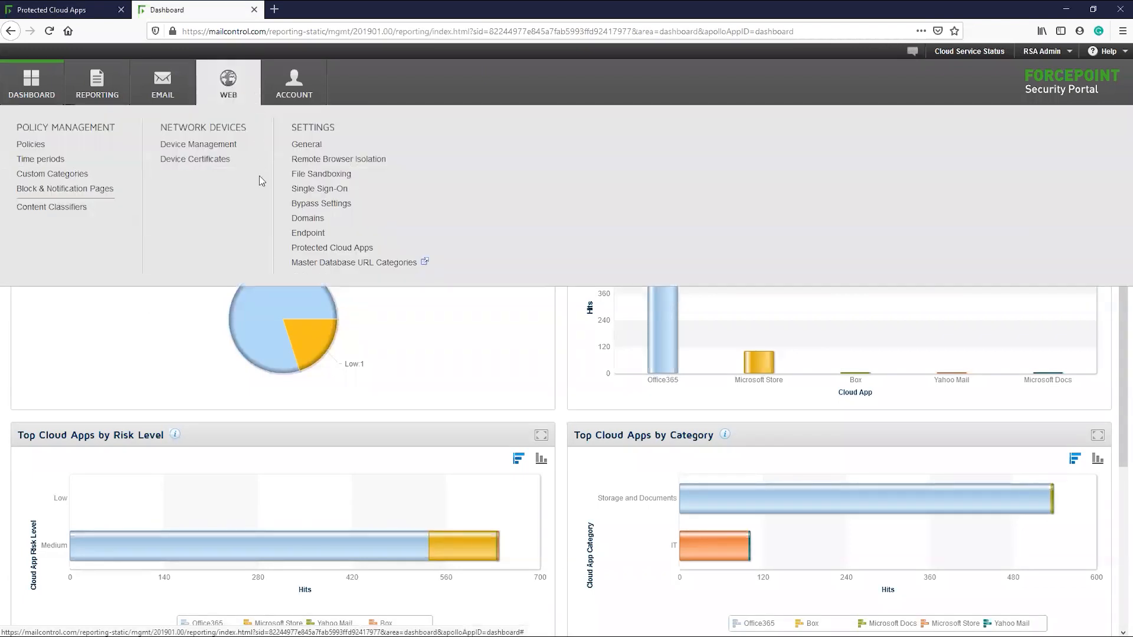
pyautogui.click(323, 249)
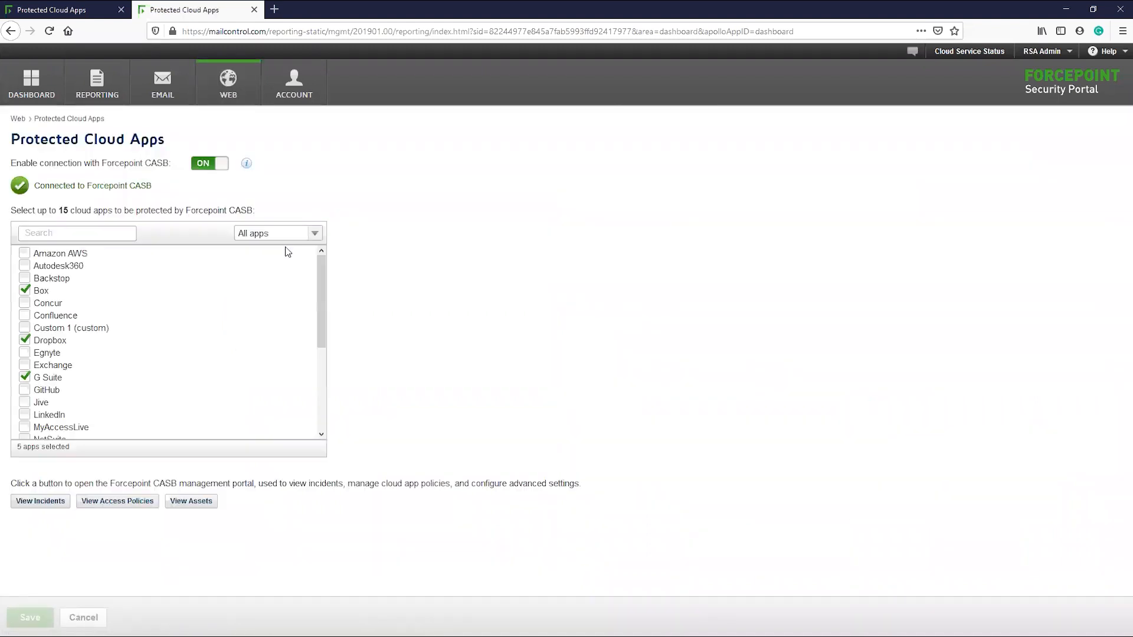
pyautogui.moveTo(323, 269)
pyautogui.mouseDown()
pyautogui.moveTo(315, 360)
pyautogui.moveTo(319, 264)
pyautogui.mouseUp()
pyautogui.moveTo(250, 167)
# In the web network Device Management page, view the options for adding devices and open the one for an EasyConnect service
pyautogui.moveTo(228, 82)
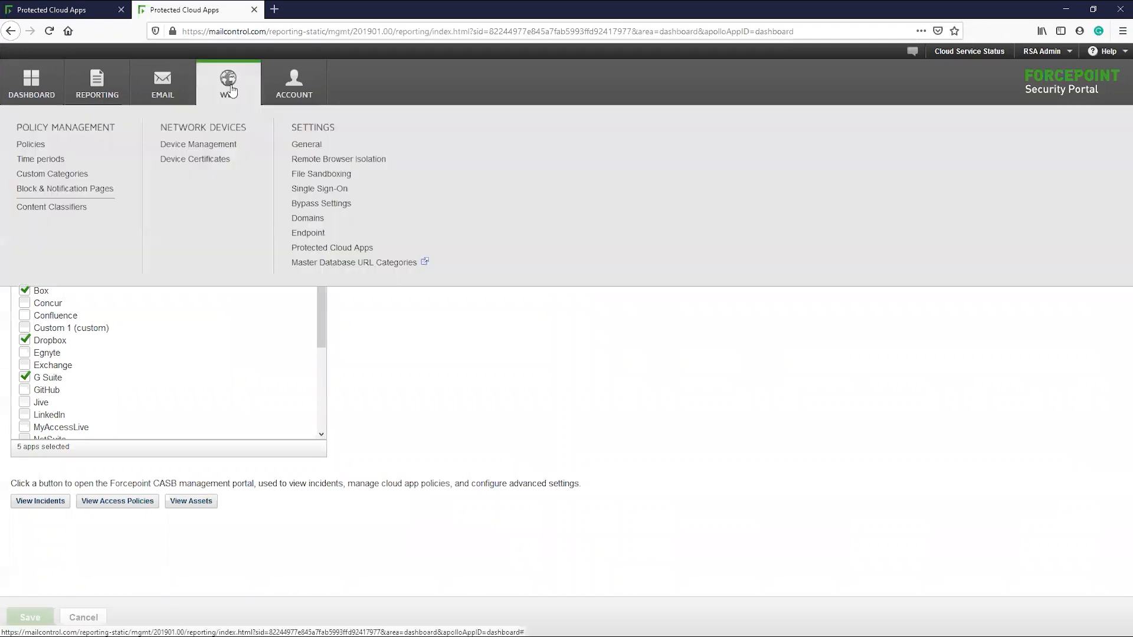
pyautogui.click(219, 148)
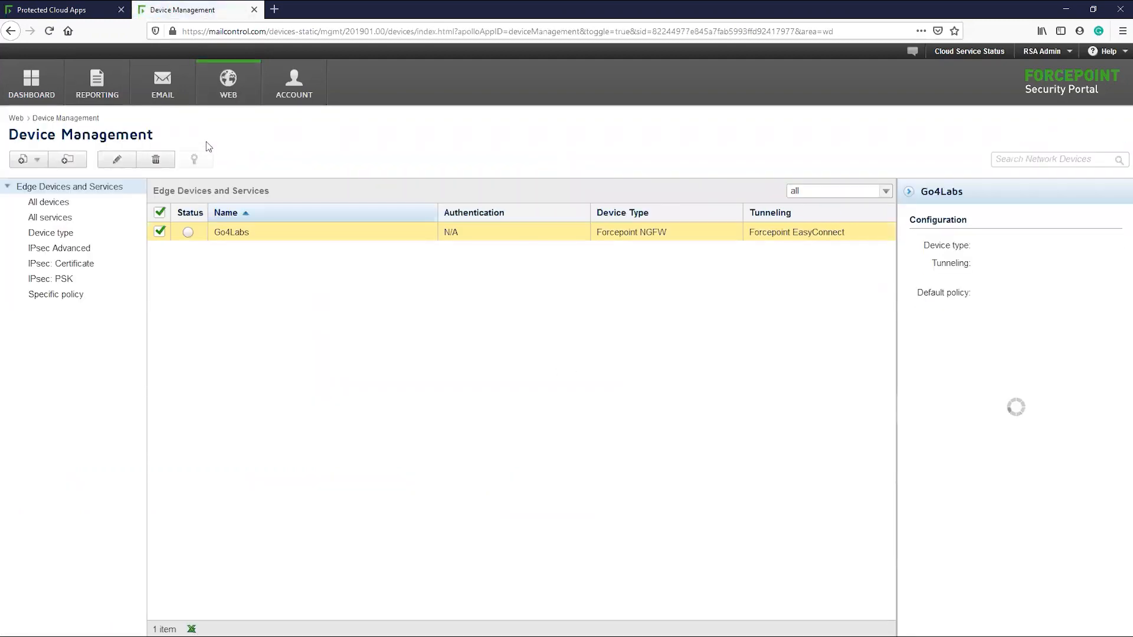
pyautogui.click(37, 161)
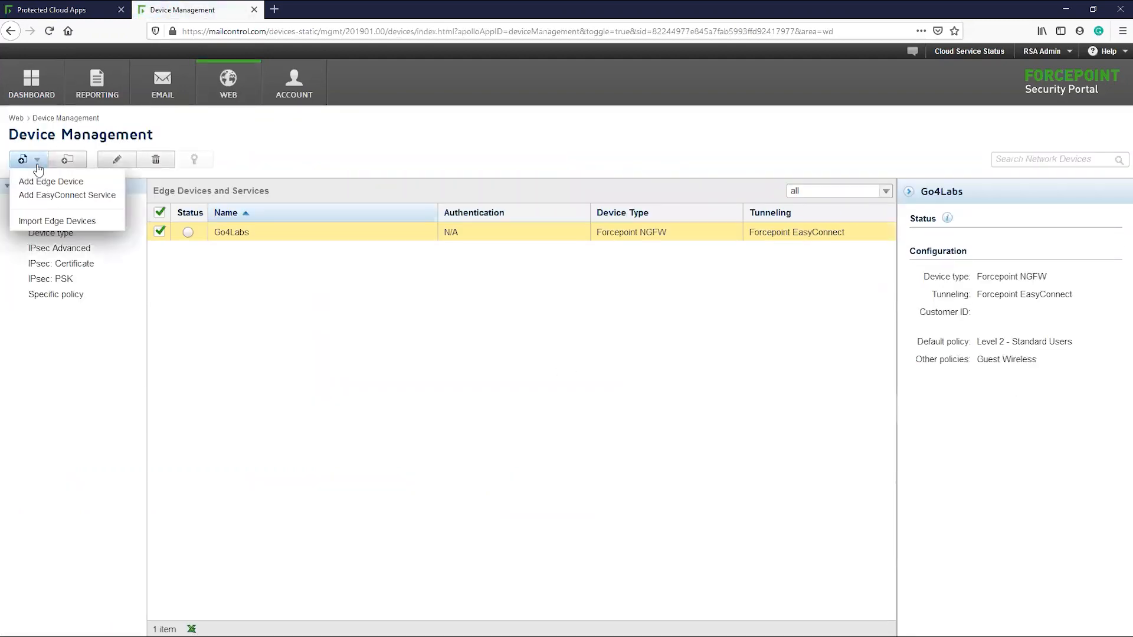
pyautogui.click(62, 196)
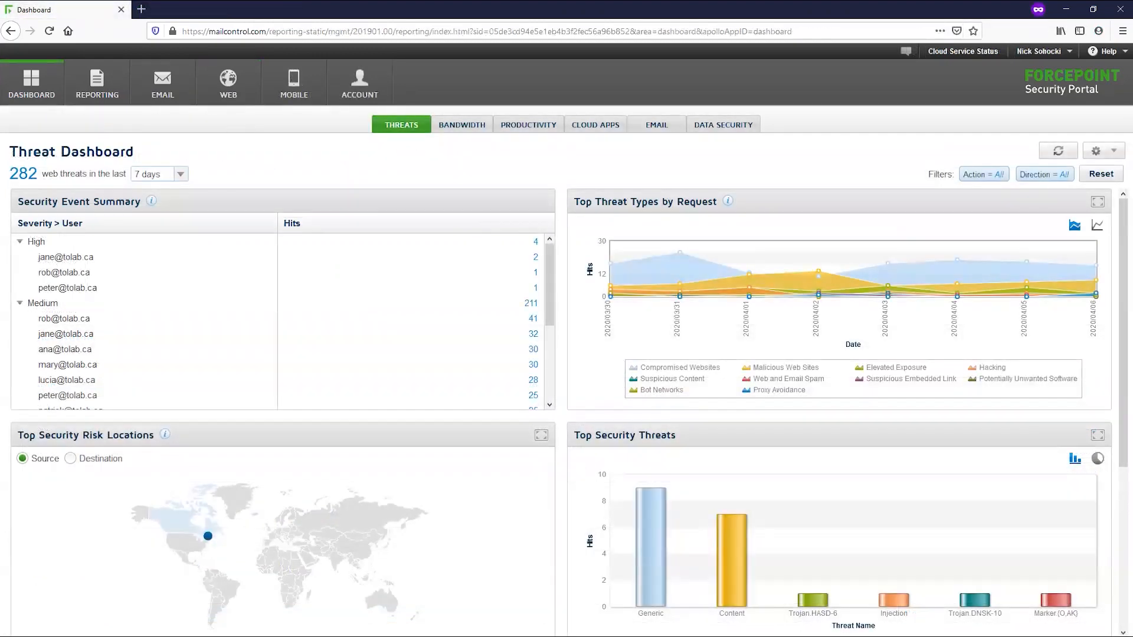
# From the Report Catalog's standard Web Security reports, open the Security report Top Security Categories and Threat Types
pyautogui.moveTo(97, 85)
pyautogui.click(49, 147)
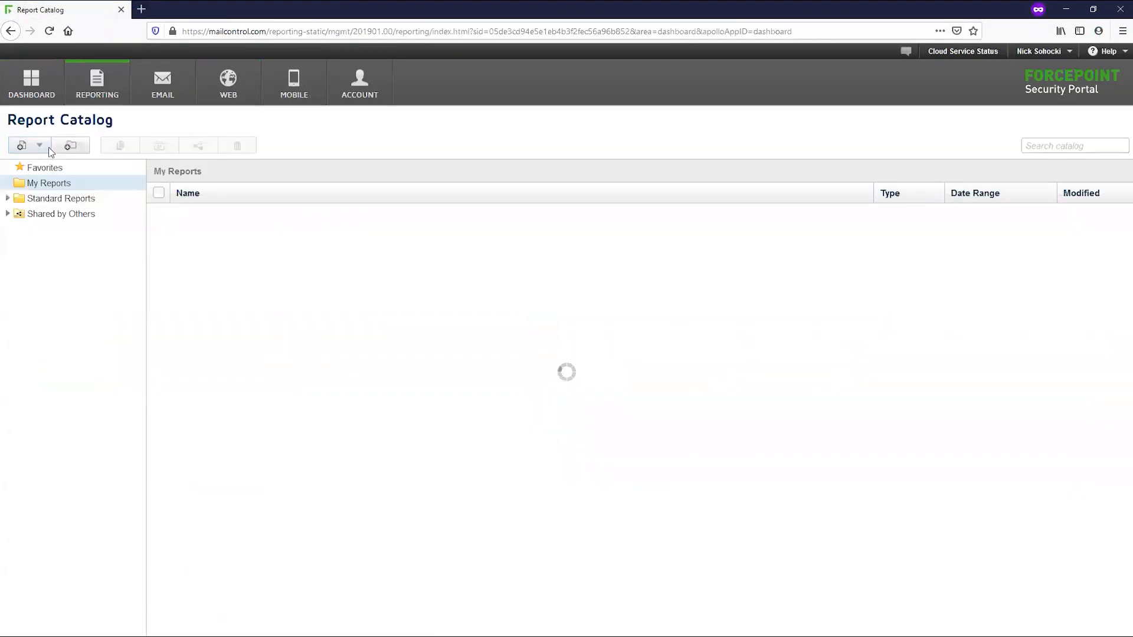
pyautogui.click(8, 199)
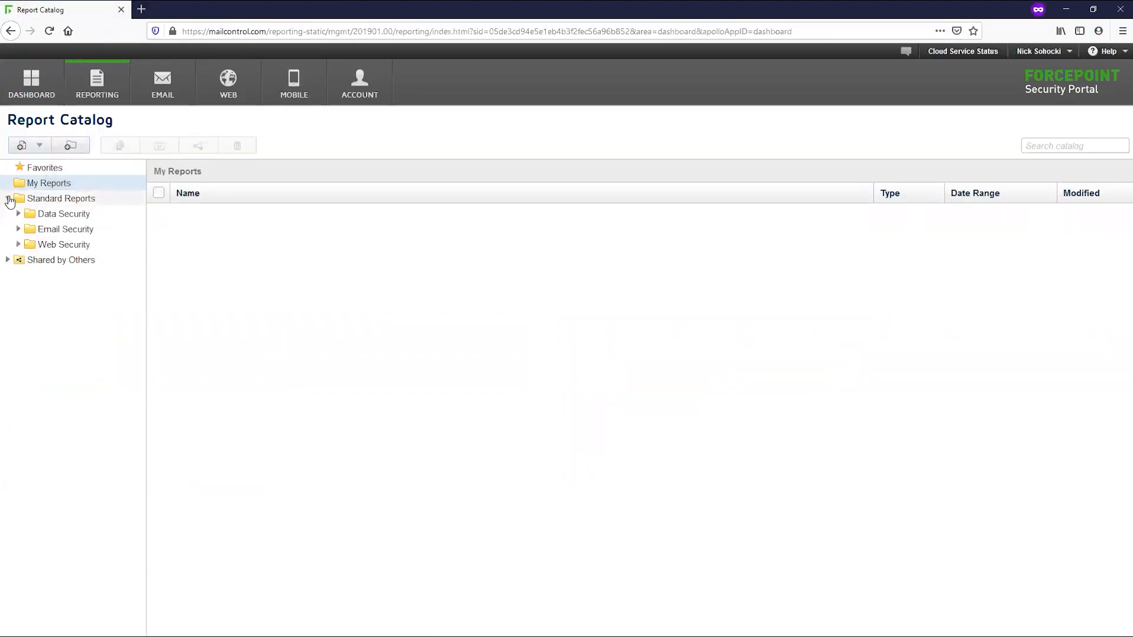
pyautogui.click(18, 244)
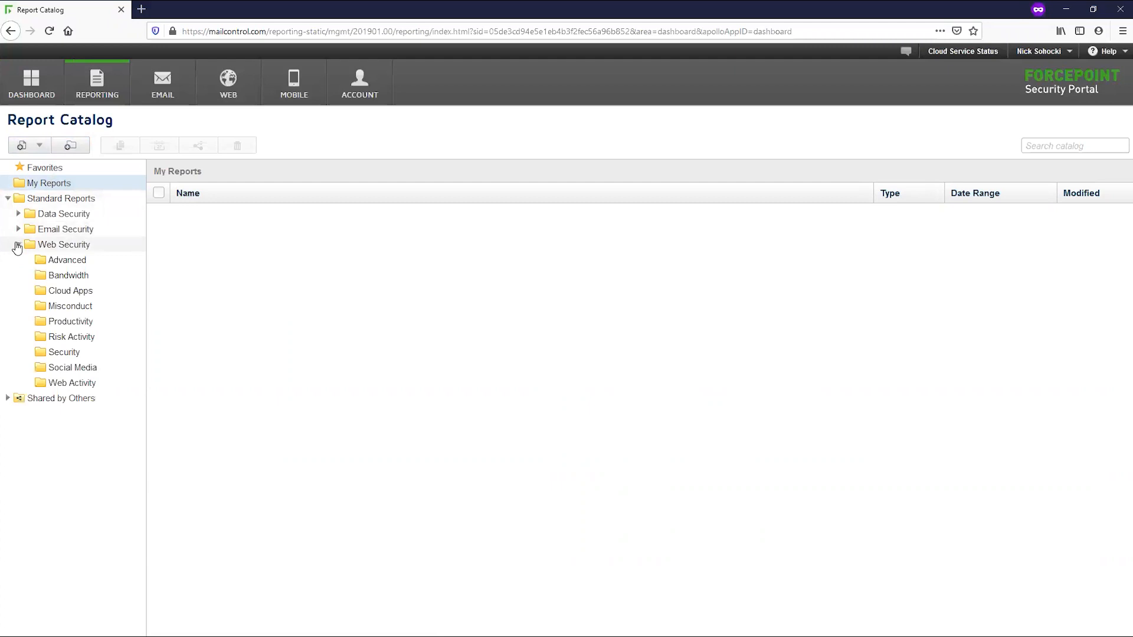
pyautogui.click(61, 355)
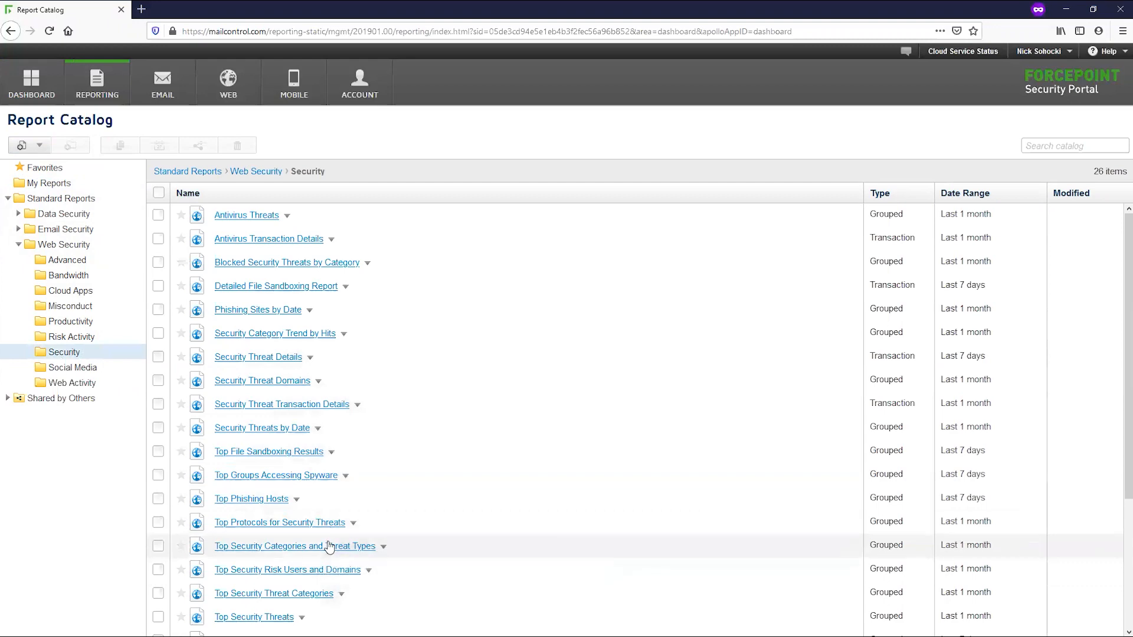
pyautogui.click(329, 547)
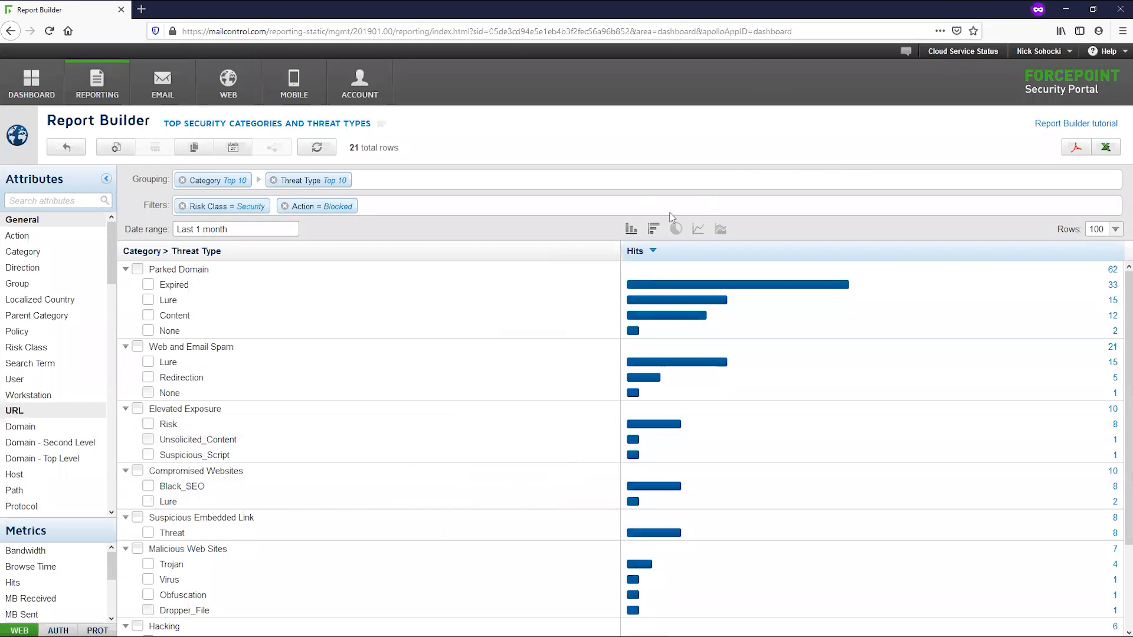
# Show the report as a horizontal bar chart, review the hits per category and open the transactions behind the Parked Domain total
pyautogui.click(655, 229)
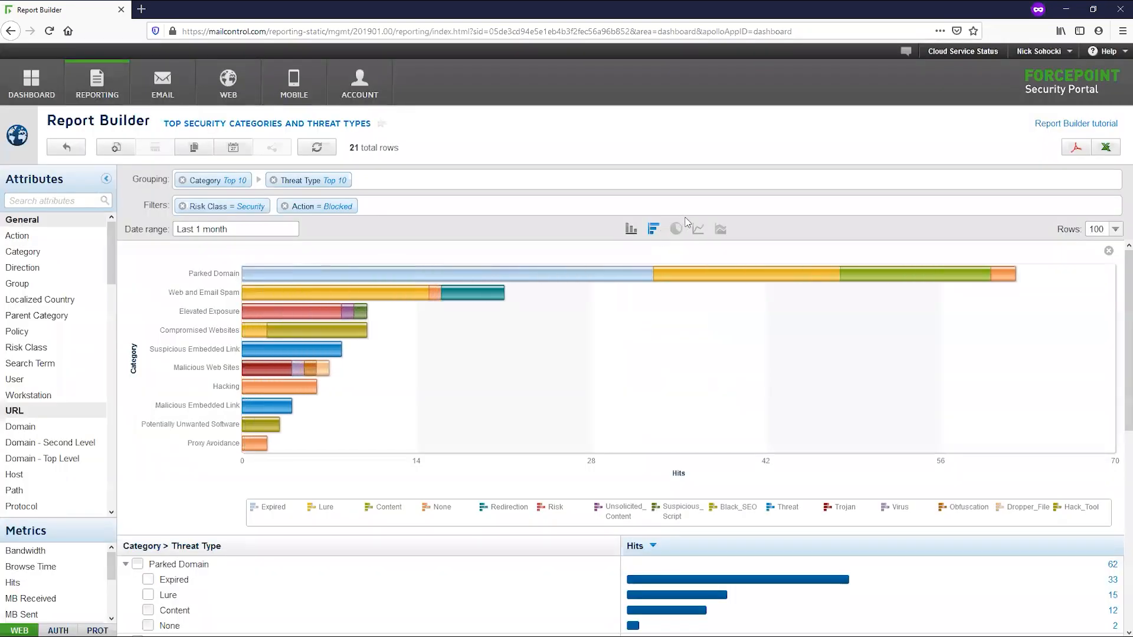
pyautogui.scroll(-2, 1118, 295)
pyautogui.scroll(-4, 1117, 303)
pyautogui.scroll(-3, 1117, 356)
pyautogui.scroll(-1, 1117, 393)
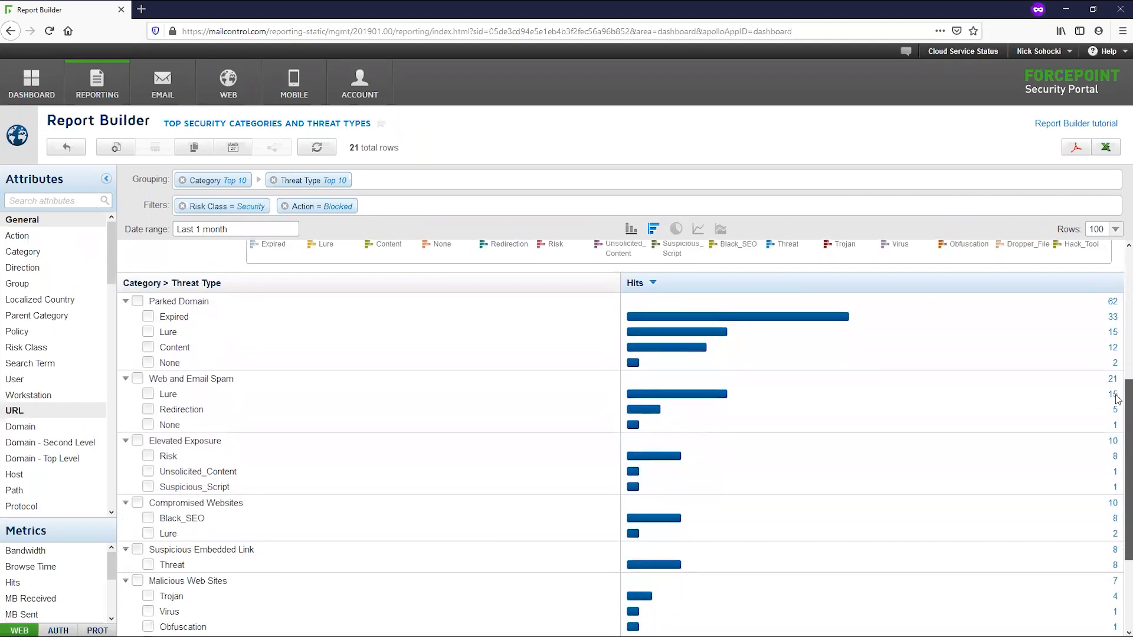
pyautogui.scroll(10, 1117, 400)
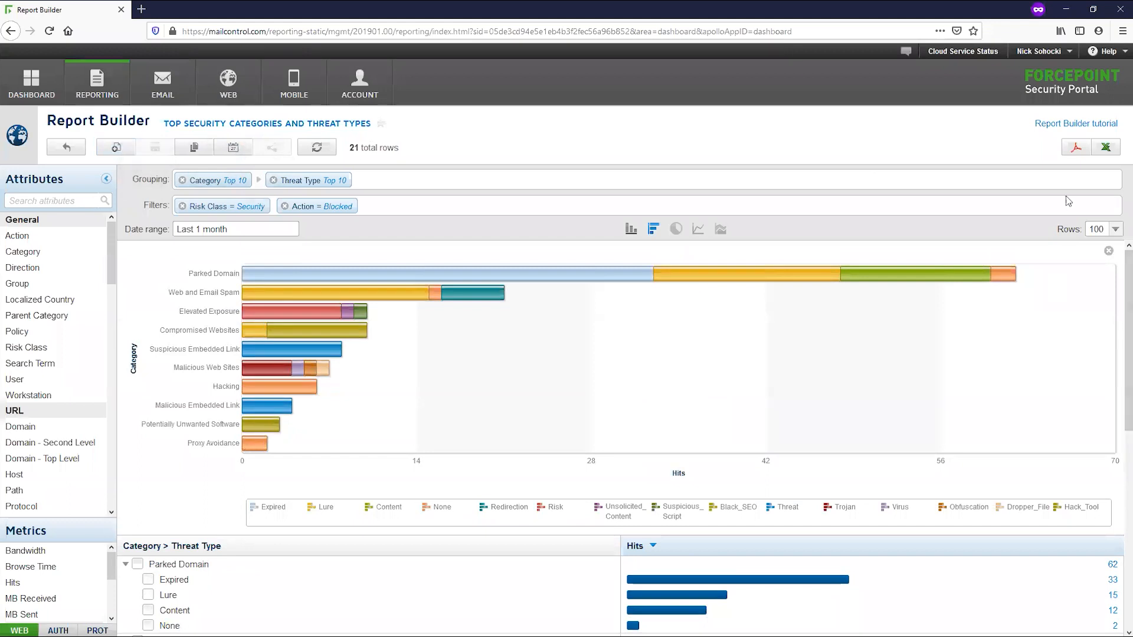
pyautogui.scroll(-3, 1117, 440)
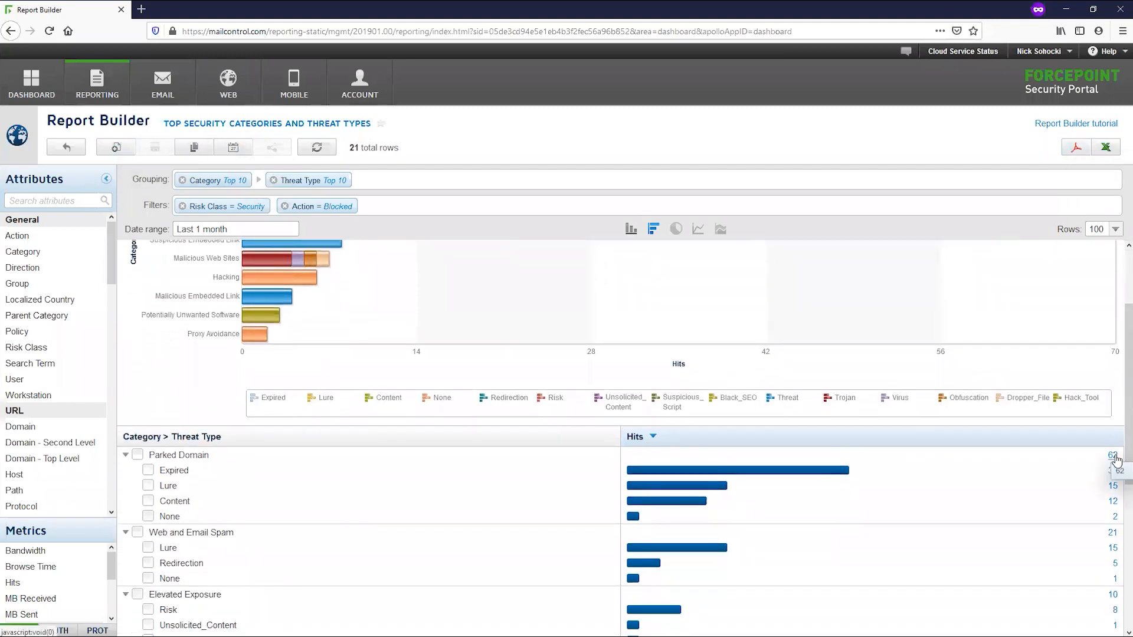
pyautogui.click(1113, 455)
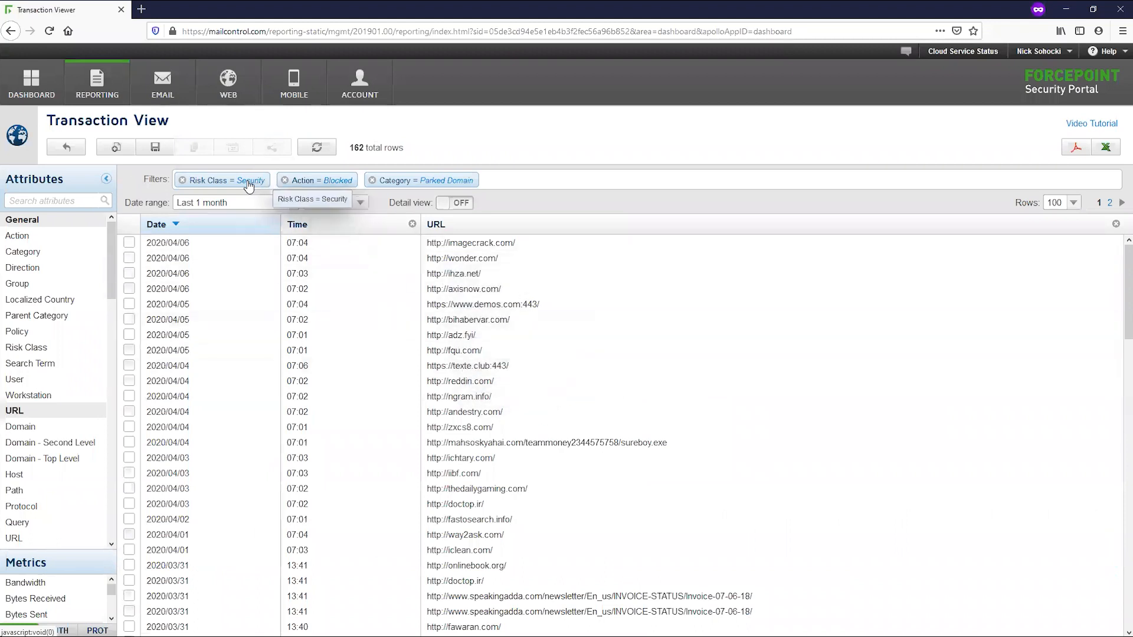
# Remove the Parked Domain category filter, add Category and User columns to the transaction view and update the report
pyautogui.click(372, 180)
pyautogui.moveTo(32, 253); pyautogui.dragTo(483, 291)
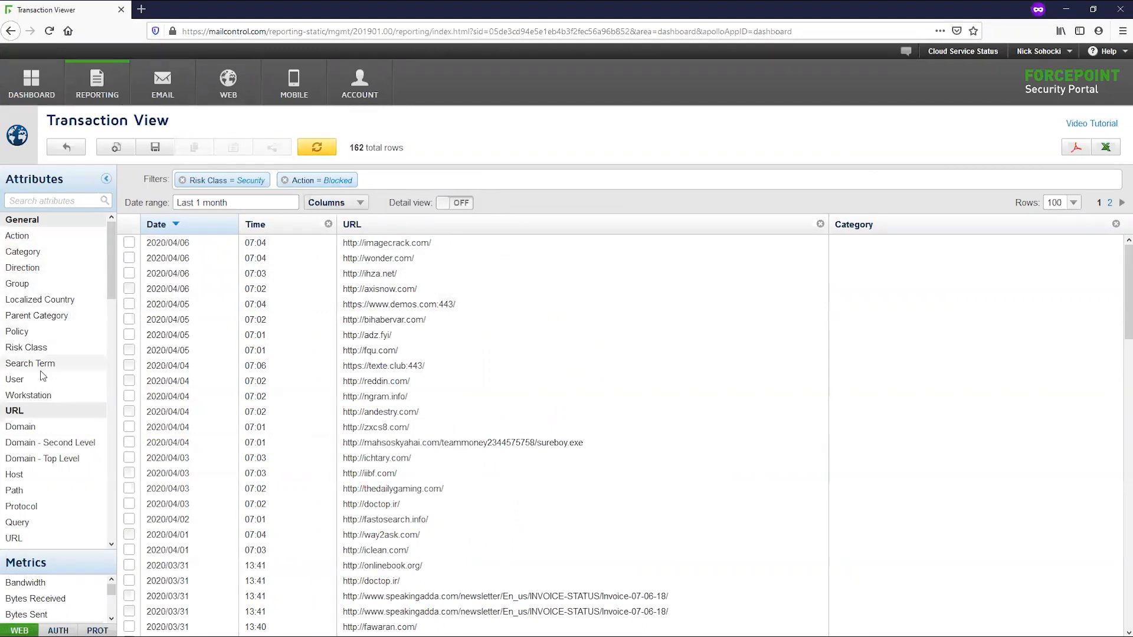
pyautogui.moveTo(40, 382); pyautogui.dragTo(767, 351)
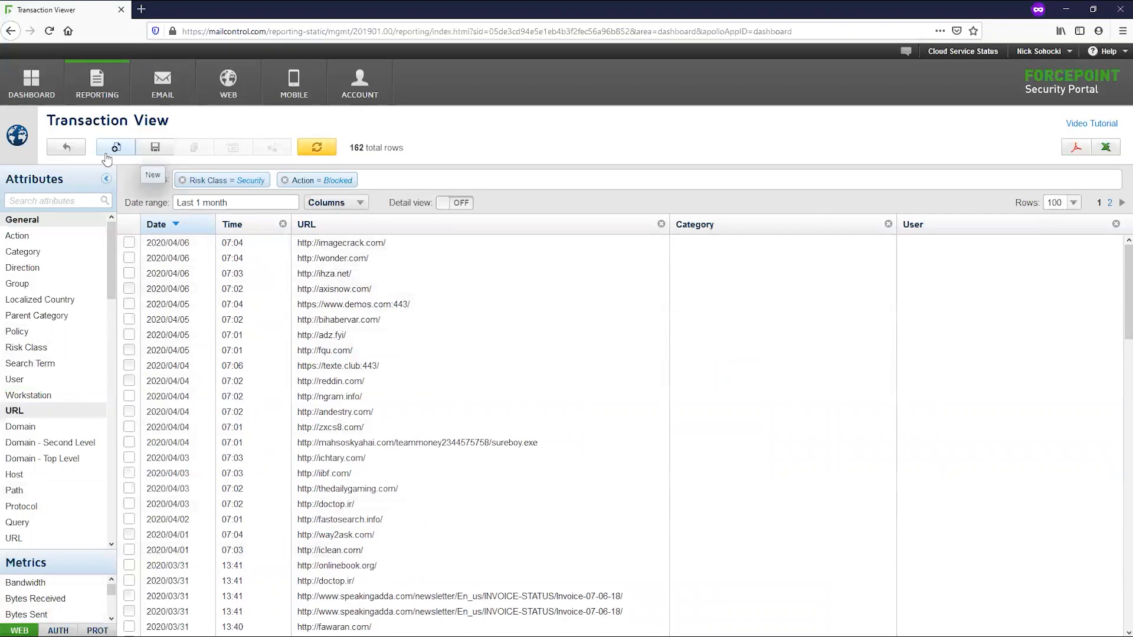
pyautogui.click(307, 148)
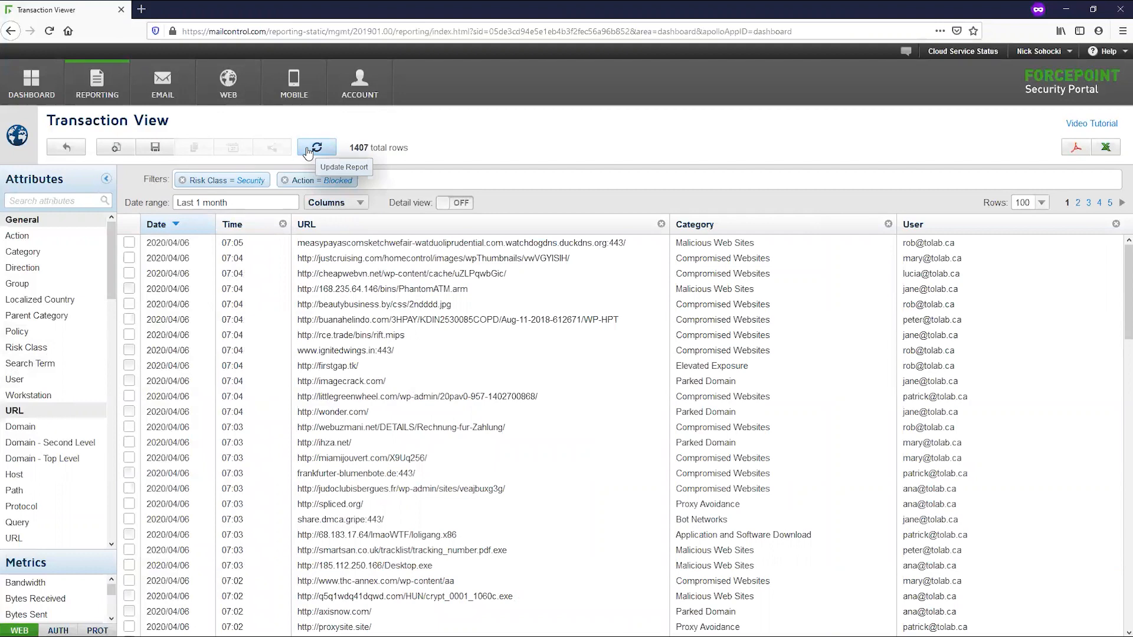
# From the Cloud Apps dashboard, open the report of cloud apps with a High risk level
pyautogui.click(34, 92)
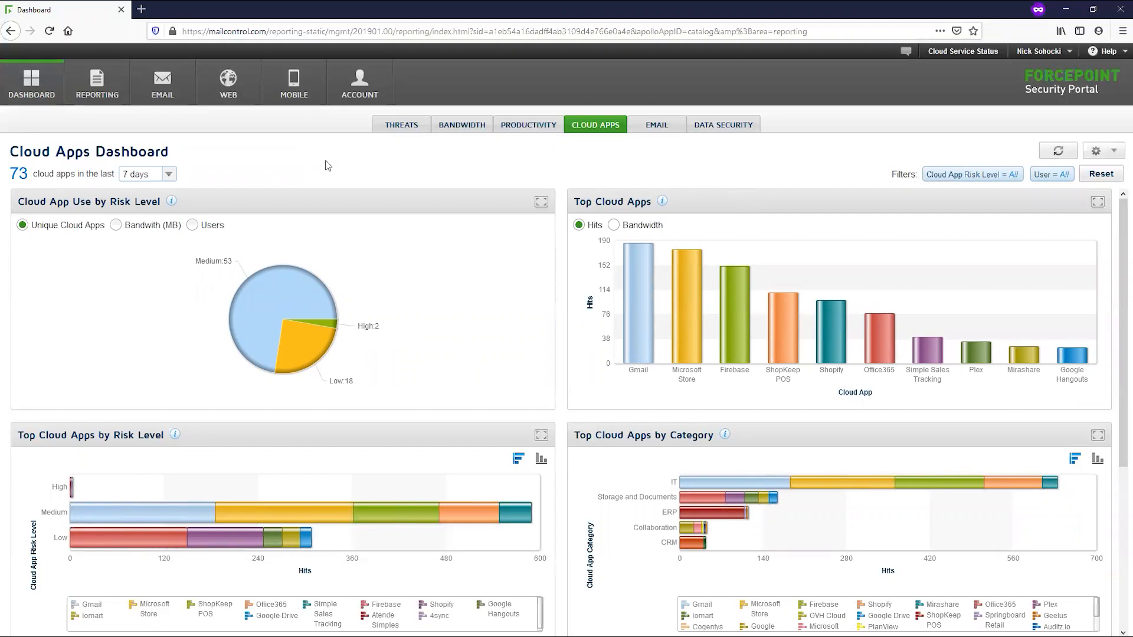
pyautogui.moveTo(334, 328)
pyautogui.click(334, 328)
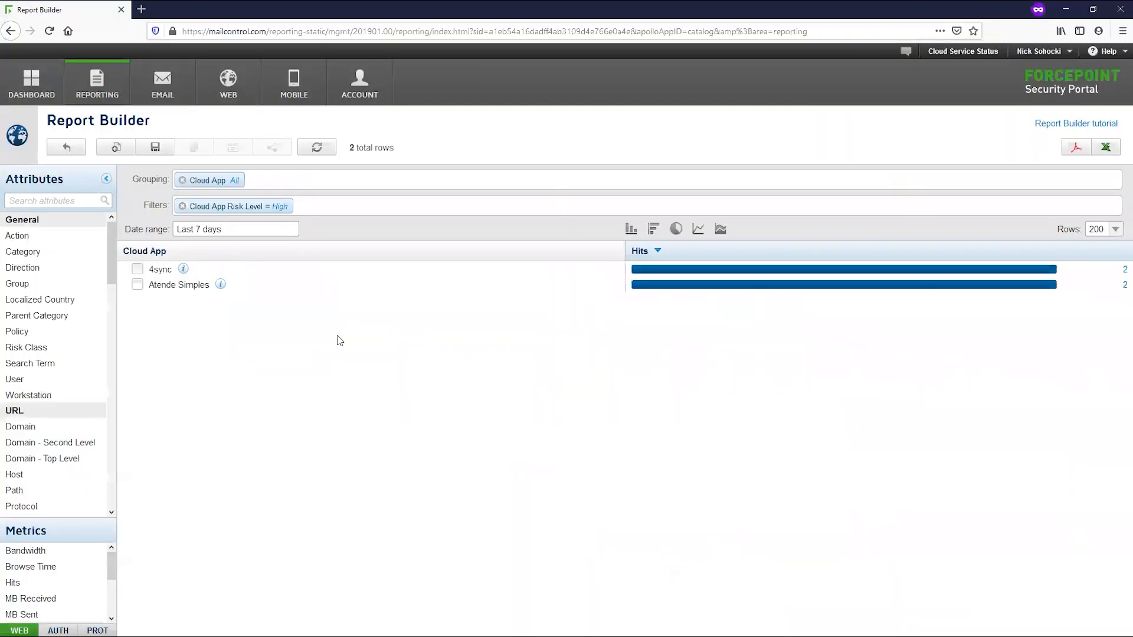
# Examine the 4sync cloud app's description and risk factors, and close its details
pyautogui.click(183, 269)
pyautogui.scroll(-1, 844, 215)
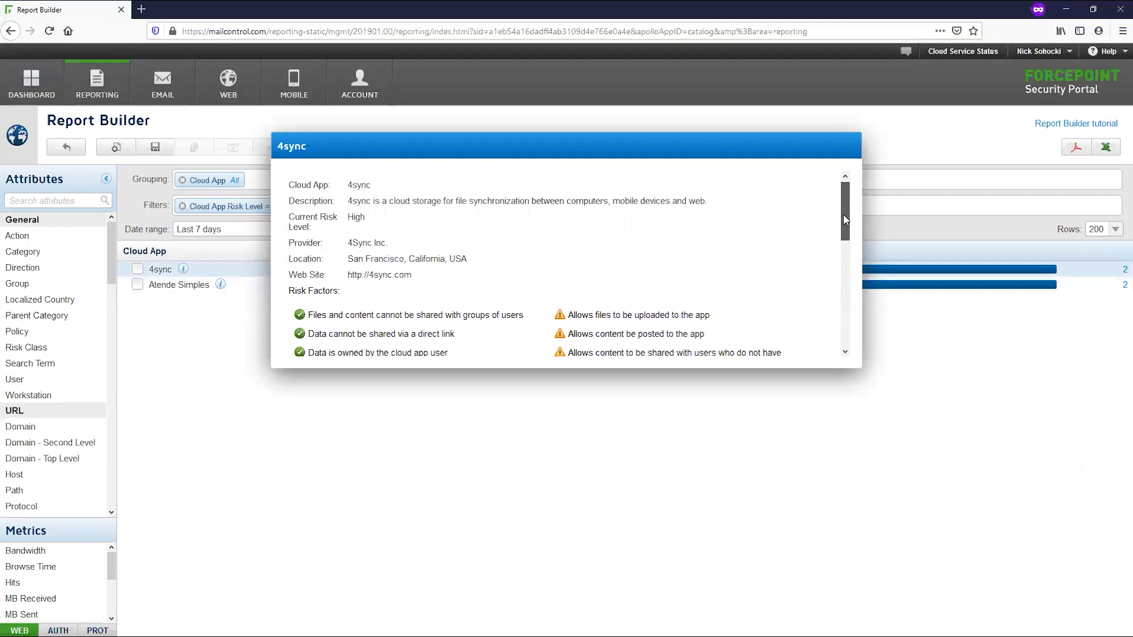
pyautogui.moveTo(846, 229); pyautogui.dragTo(842, 340)
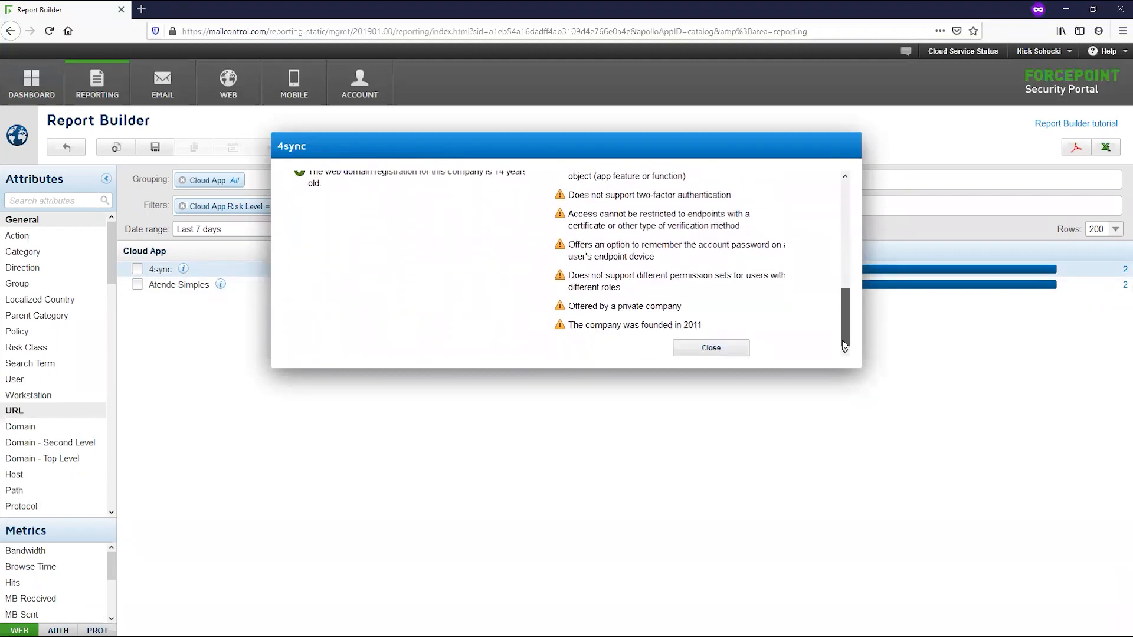
pyautogui.click(712, 351)
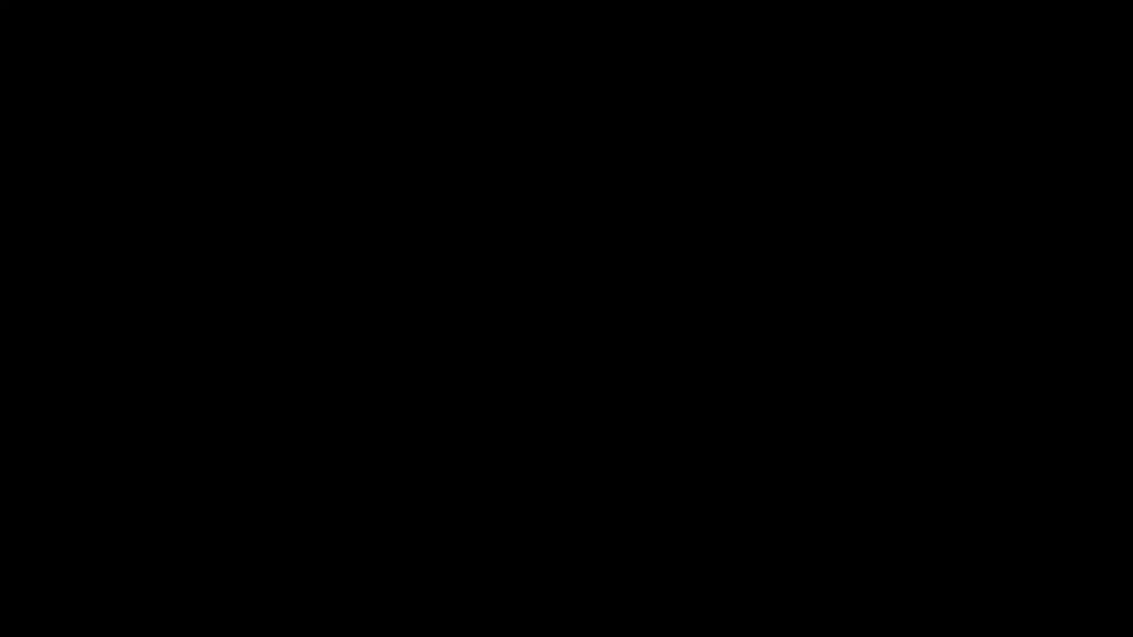